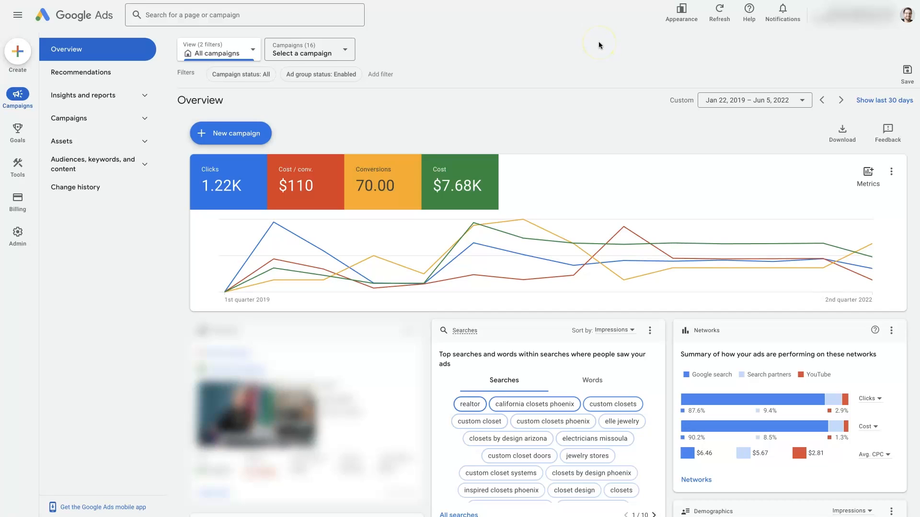
- Check the appearance options for touring the new design or returning to the previous one
{"action": "left_click", "coordinate": [681, 12]}
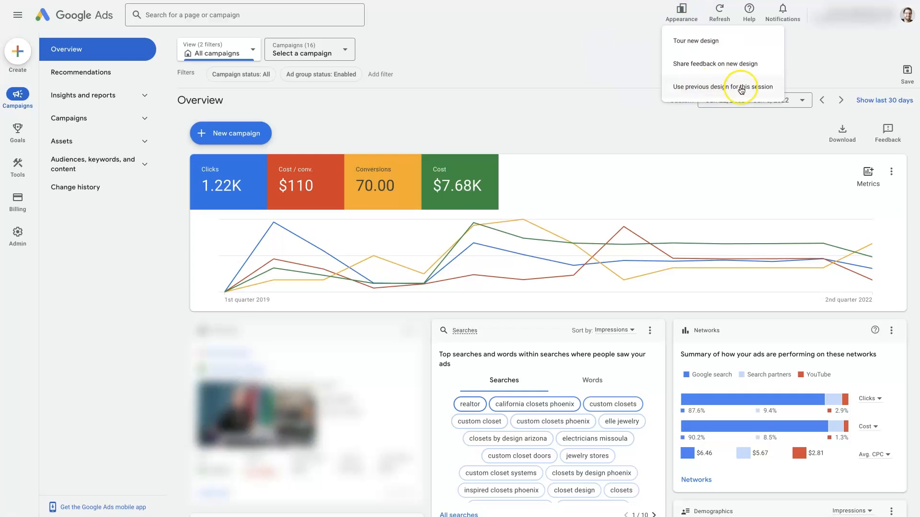
{"action": "left_click", "coordinate": [613, 42]}
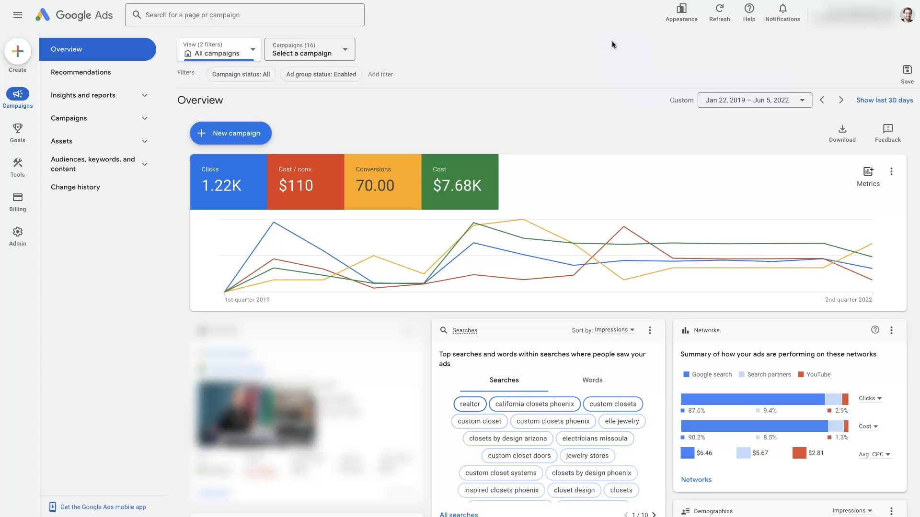
{"action": "left_click", "coordinate": [681, 12]}
{"action": "left_click", "coordinate": [635, 60]}
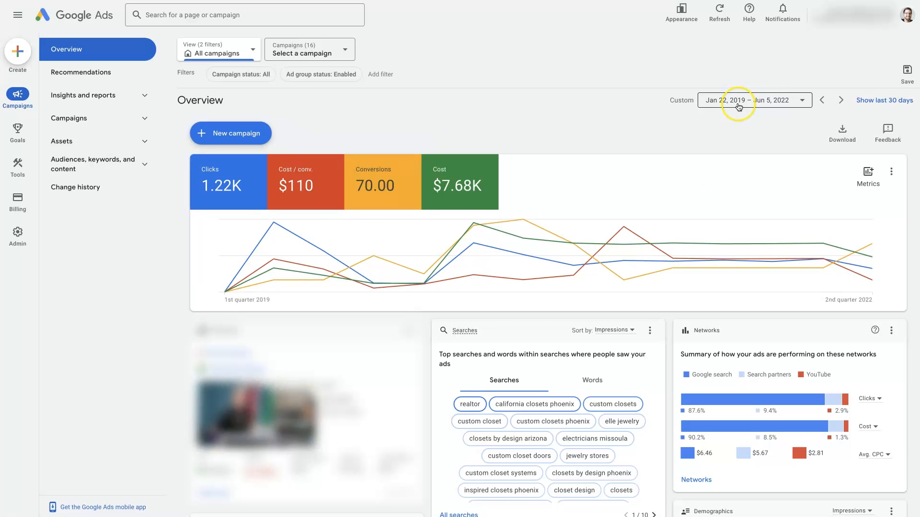
- Look back through the overview's date range calendar to 2019 and close it without applying a new range
{"action": "left_click", "coordinate": [777, 101]}
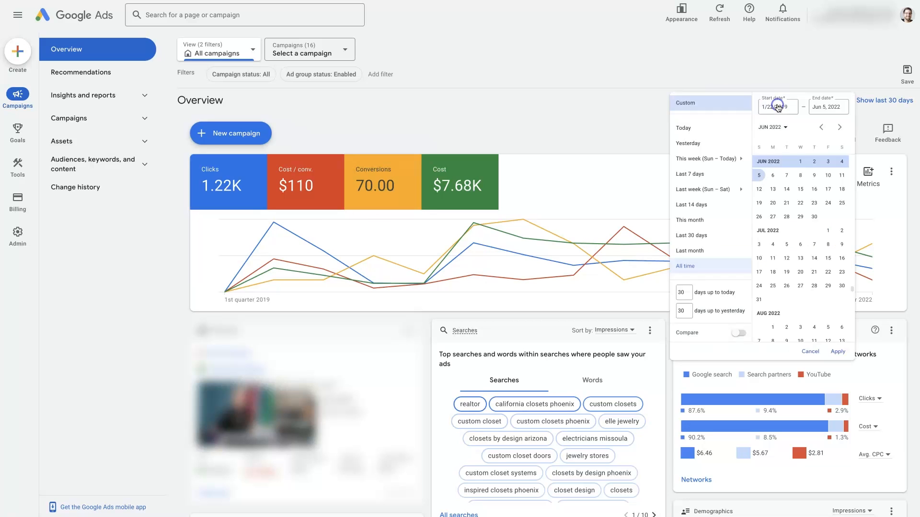
{"action": "scroll", "coordinate": [809, 273], "scroll_direction": "up", "scroll_amount": 10}
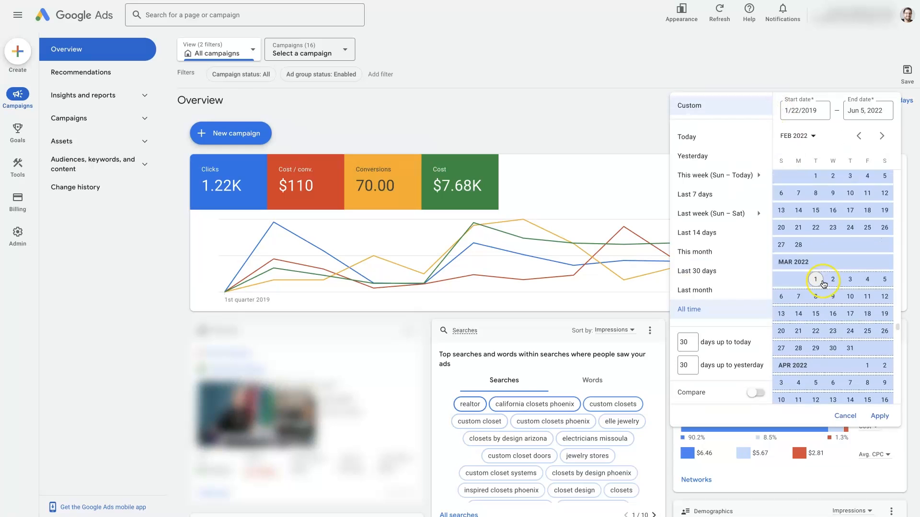
{"action": "scroll", "coordinate": [822, 285], "scroll_direction": "up", "scroll_amount": 15}
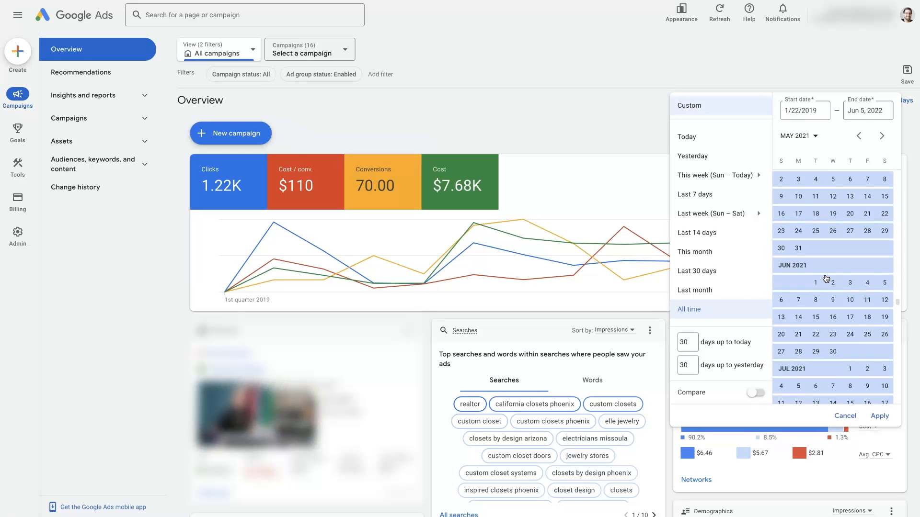
{"action": "scroll", "coordinate": [825, 278], "scroll_direction": "up", "scroll_amount": 15}
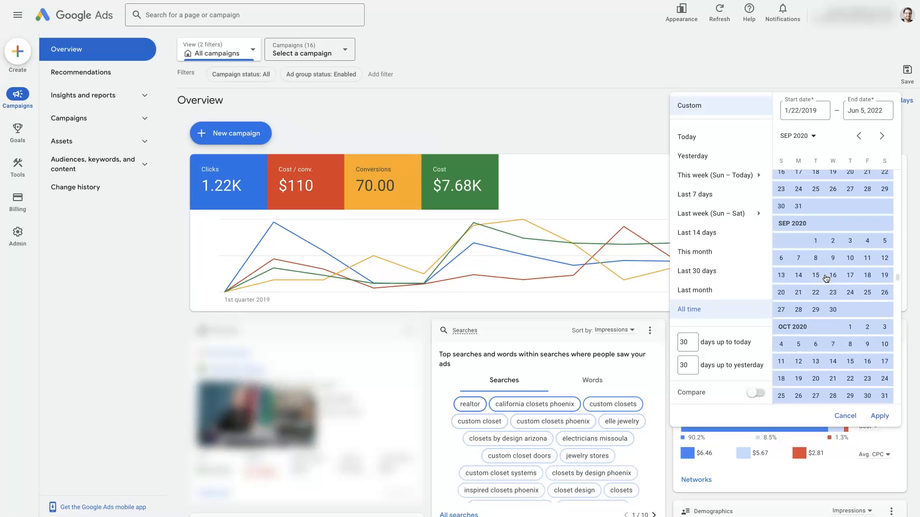
{"action": "scroll", "coordinate": [826, 279], "scroll_direction": "up", "scroll_amount": 12}
{"action": "left_click", "coordinate": [798, 175]}
{"action": "left_click", "coordinate": [845, 416]}
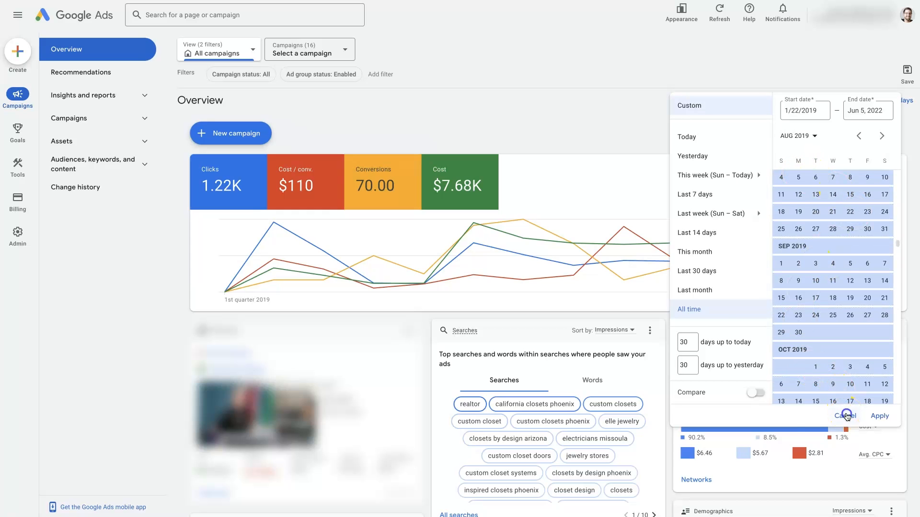
- Review the overview cards below the performance chart, including searches, keywords, networks and demographics
{"action": "mouse_move", "coordinate": [461, 224]}
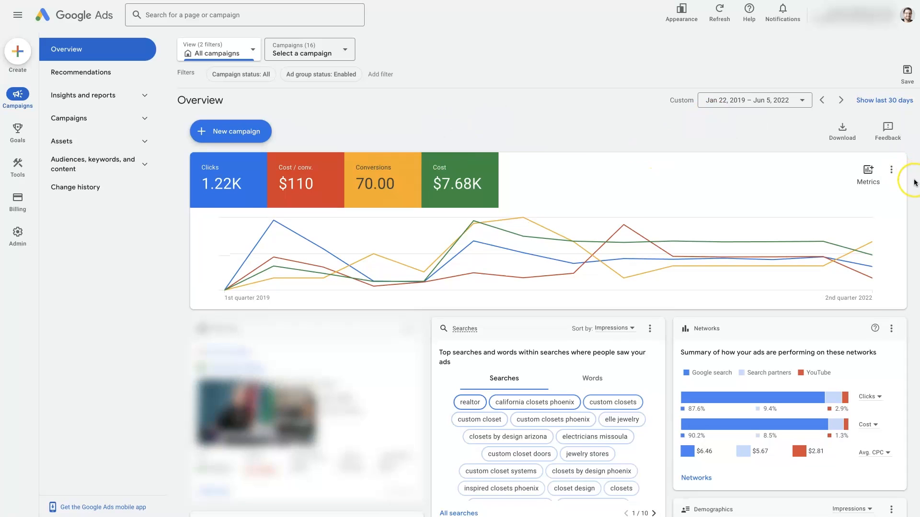
{"action": "scroll", "coordinate": [914, 182], "scroll_direction": "down", "scroll_amount": 2}
{"action": "scroll", "coordinate": [914, 182], "scroll_direction": "down", "scroll_amount": 2}
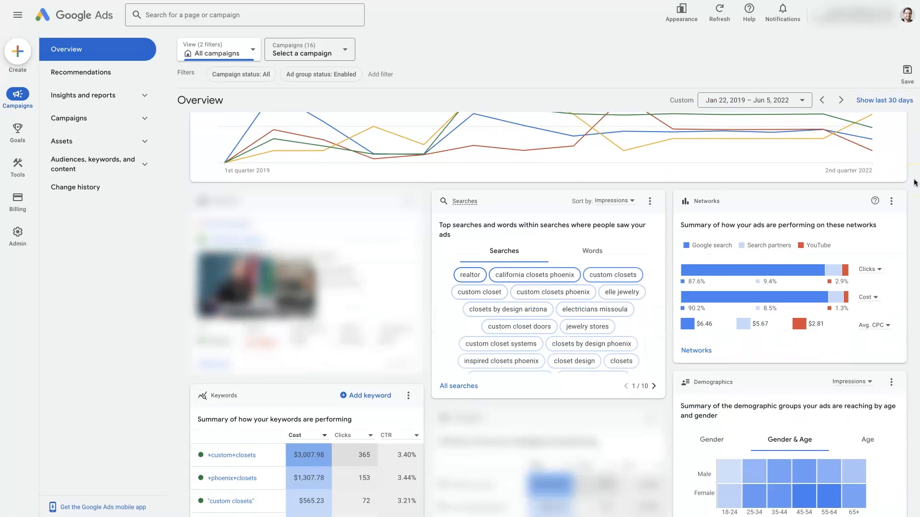
{"action": "scroll", "coordinate": [914, 182], "scroll_direction": "down", "scroll_amount": 1}
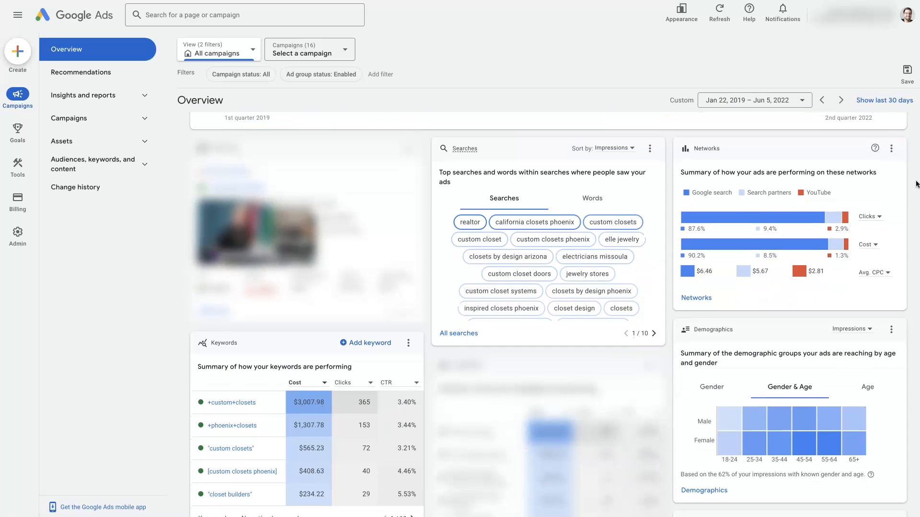
{"action": "scroll", "coordinate": [916, 183], "scroll_direction": "down", "scroll_amount": 1}
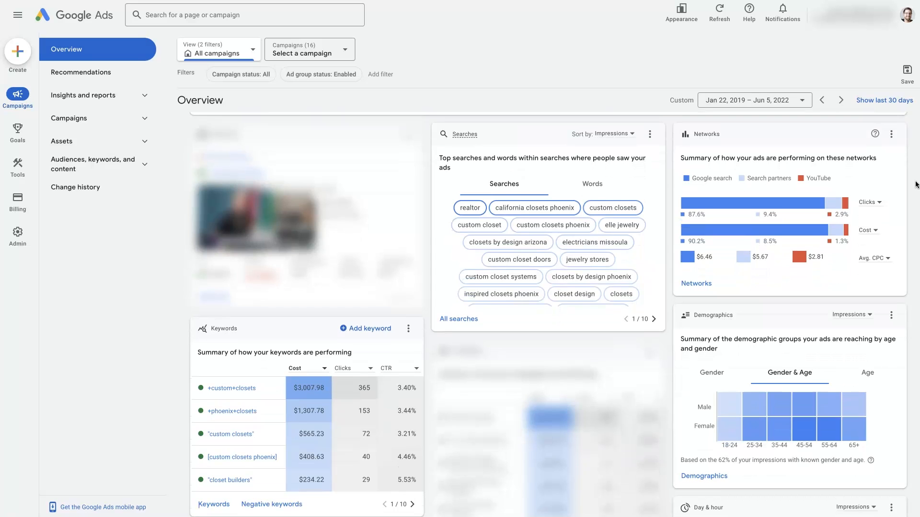
{"action": "left_click", "coordinate": [915, 188]}
{"action": "scroll", "coordinate": [915, 187], "scroll_direction": "up", "scroll_amount": 1}
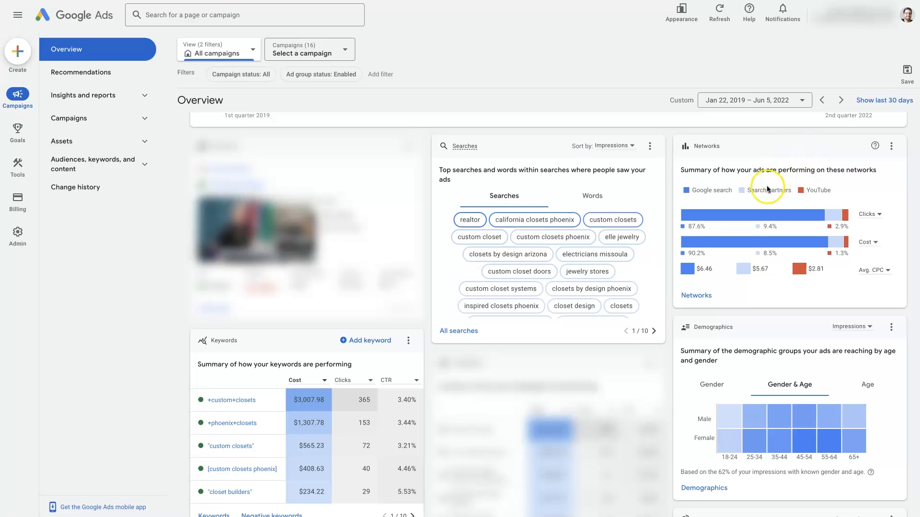
- Inspect the click split by network in the Networks card and change its first metric to Conversions
{"action": "mouse_move", "coordinate": [777, 216]}
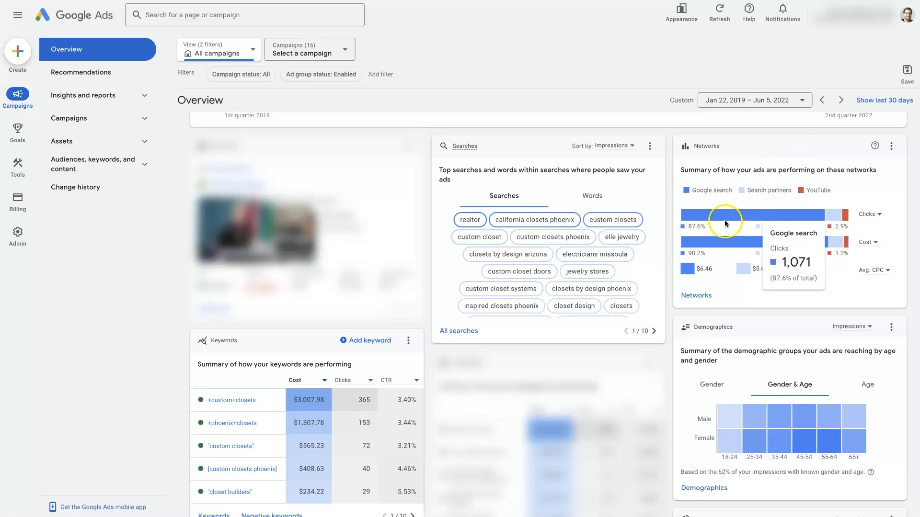
{"action": "mouse_move", "coordinate": [832, 217]}
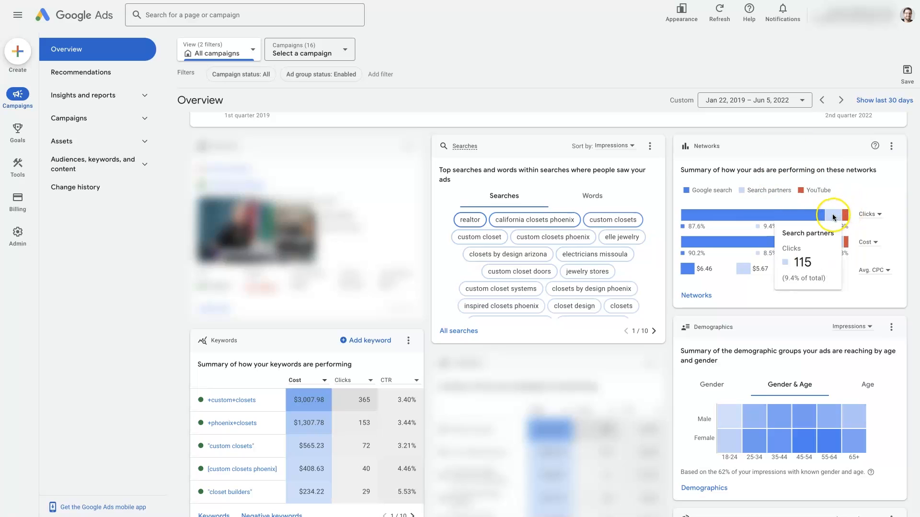
{"action": "left_click", "coordinate": [879, 215]}
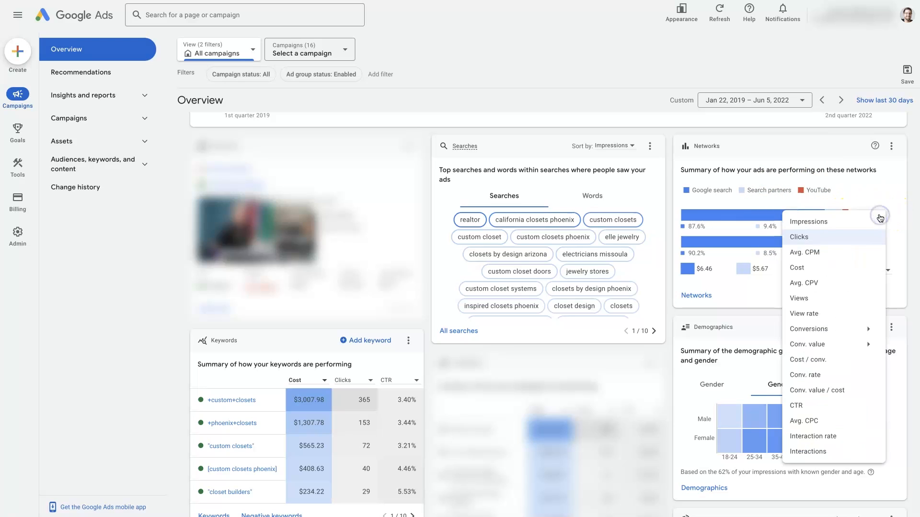
{"action": "left_click", "coordinate": [848, 329]}
{"action": "left_click", "coordinate": [726, 329]}
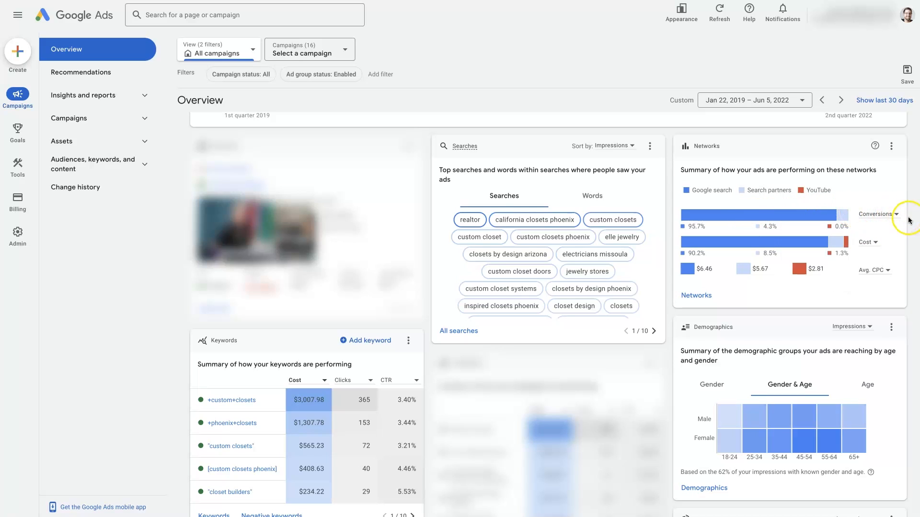
- Compare the Demographics card's Gender, Gender & Age and Age breakdowns and check which metrics it offers
{"action": "scroll", "coordinate": [910, 221], "scroll_direction": "down", "scroll_amount": 2}
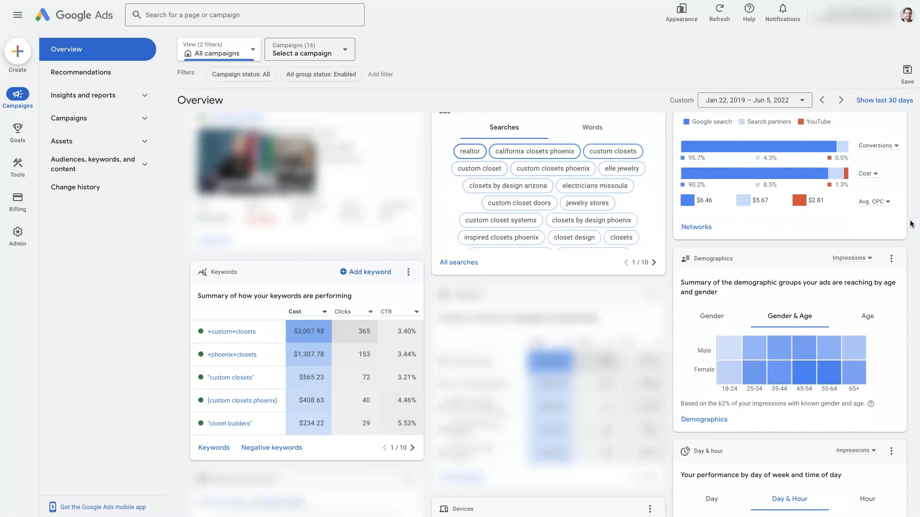
{"action": "scroll", "coordinate": [912, 224], "scroll_direction": "down", "scroll_amount": 1}
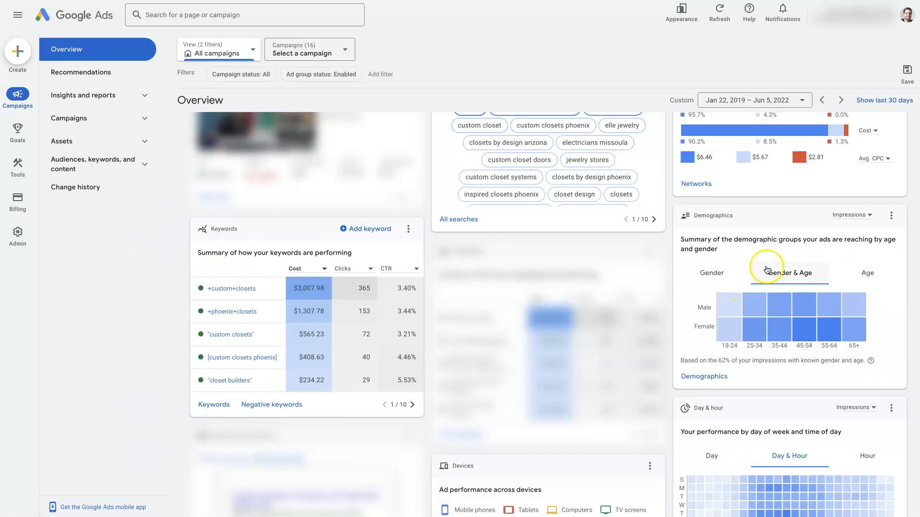
{"action": "left_click", "coordinate": [865, 273]}
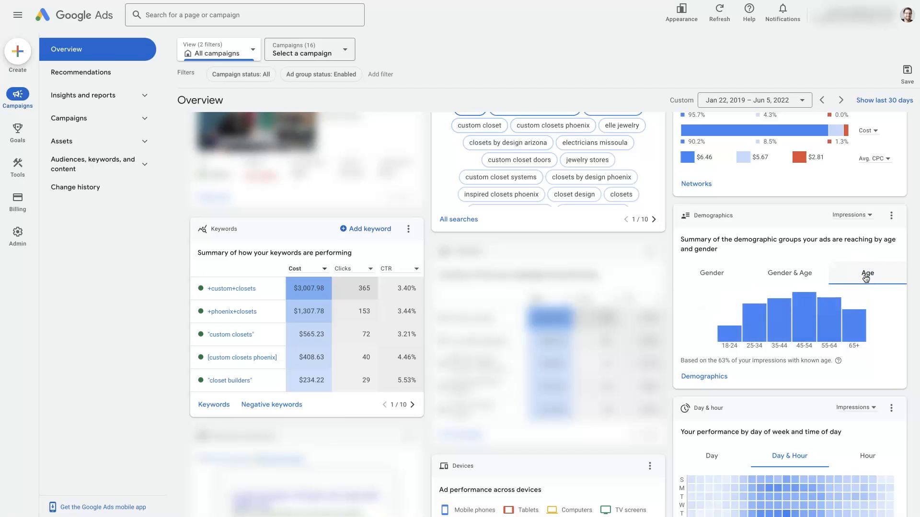
{"action": "left_click", "coordinate": [712, 272]}
{"action": "mouse_move", "coordinate": [758, 301]}
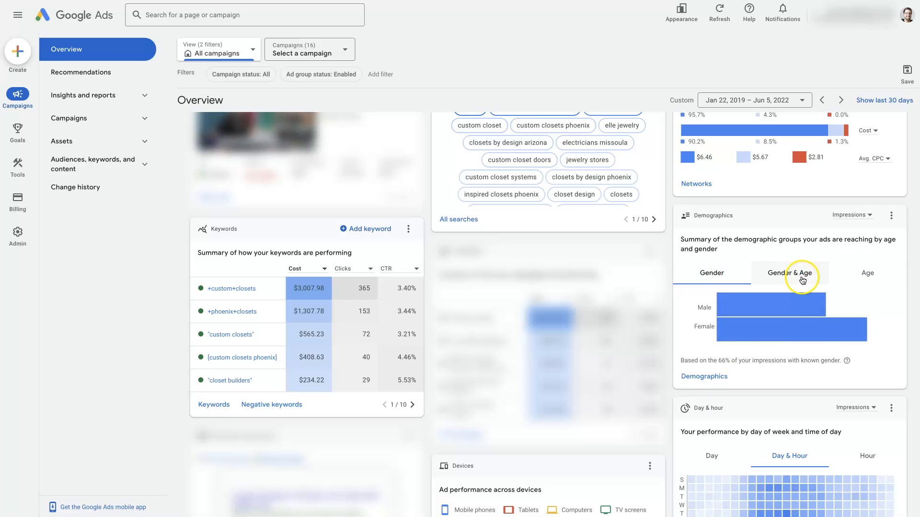
{"action": "left_click", "coordinate": [802, 277]}
{"action": "left_click", "coordinate": [868, 274]}
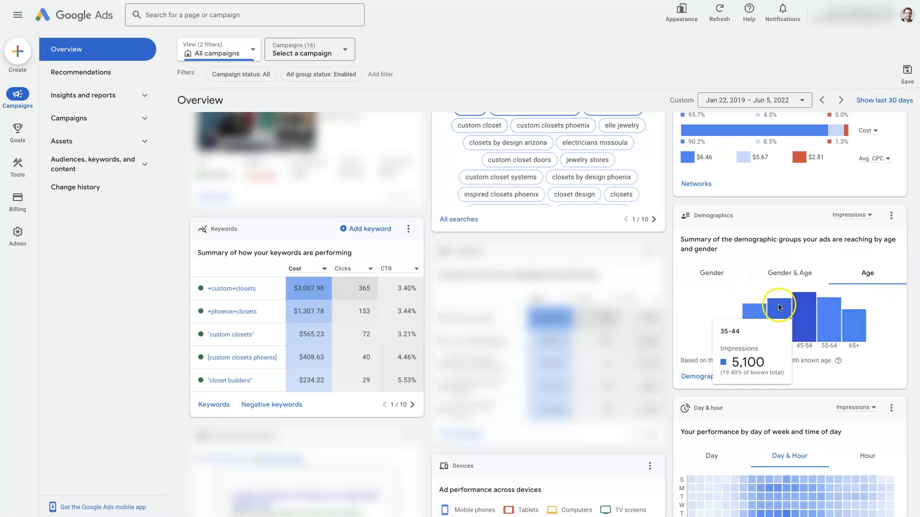
{"action": "left_click", "coordinate": [851, 215]}
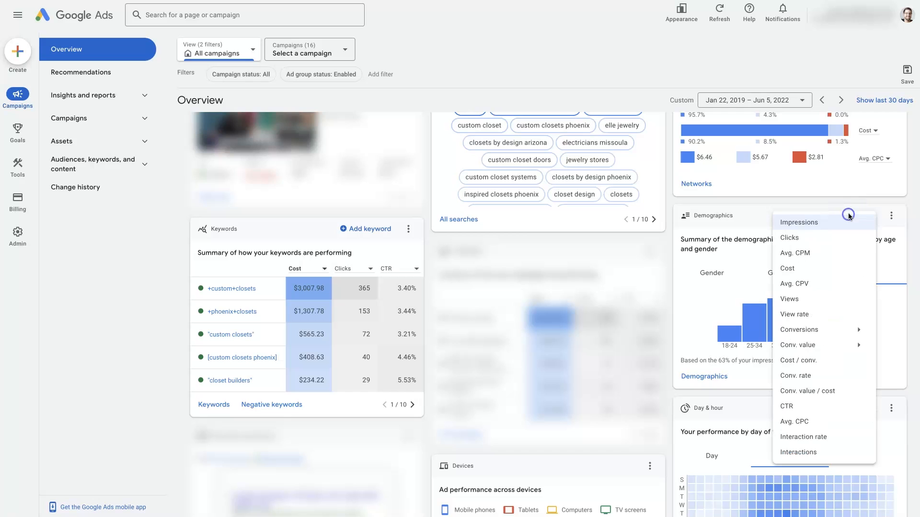
{"action": "left_click", "coordinate": [911, 220]}
- Examine ad performance in the Day & hour card by day, by hour and in the combined view
{"action": "scroll", "coordinate": [911, 221], "scroll_direction": "down", "scroll_amount": 4}
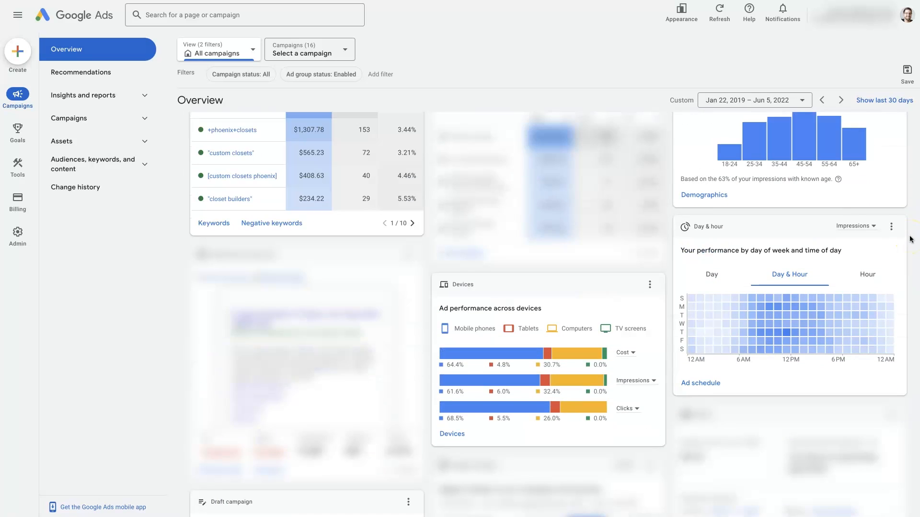
{"action": "mouse_move", "coordinate": [797, 310]}
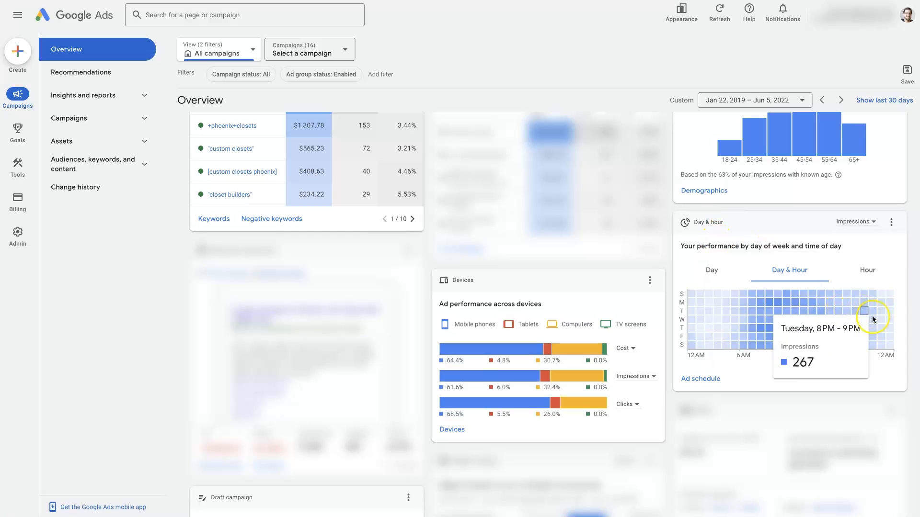
{"action": "left_click", "coordinate": [719, 269]}
{"action": "mouse_move", "coordinate": [798, 291]}
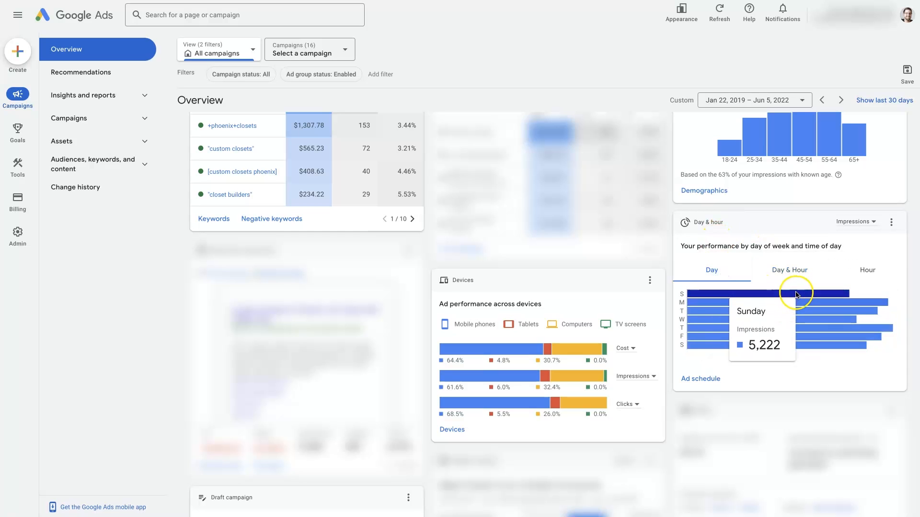
{"action": "mouse_move", "coordinate": [792, 315]}
{"action": "left_click", "coordinate": [860, 271]}
{"action": "mouse_move", "coordinate": [824, 297]}
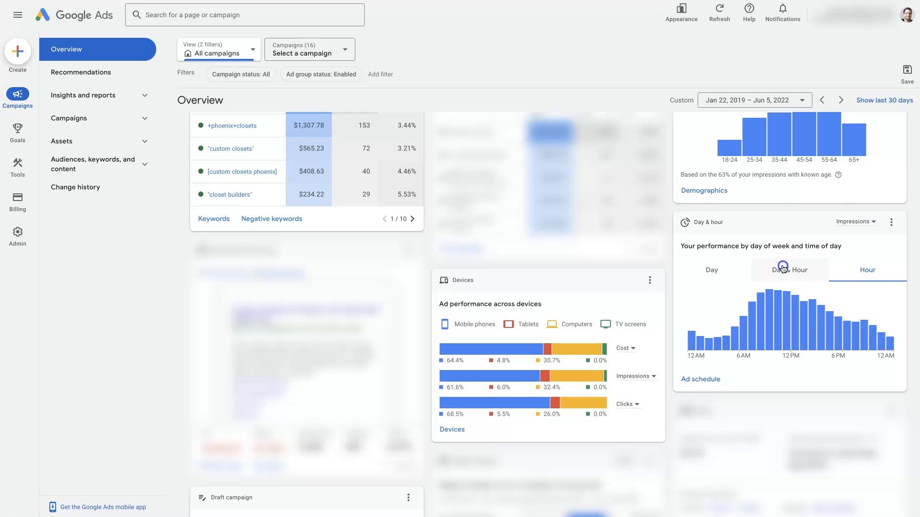
{"action": "left_click", "coordinate": [784, 268]}
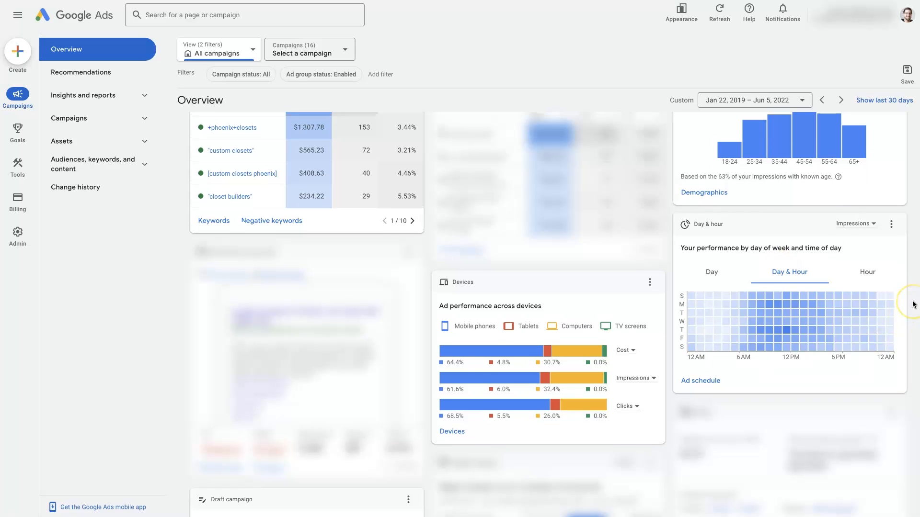
- Examine how ad cost is split across mobile phones and tablets in the Devices card
{"action": "scroll", "coordinate": [910, 273], "scroll_direction": "up", "scroll_amount": 2}
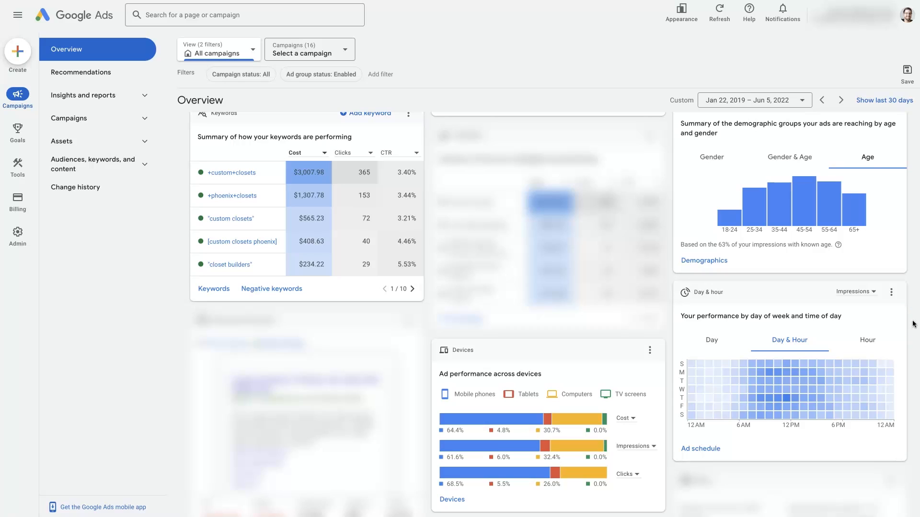
{"action": "scroll", "coordinate": [913, 324], "scroll_direction": "up", "scroll_amount": 1}
{"action": "scroll", "coordinate": [913, 325], "scroll_direction": "up", "scroll_amount": 1}
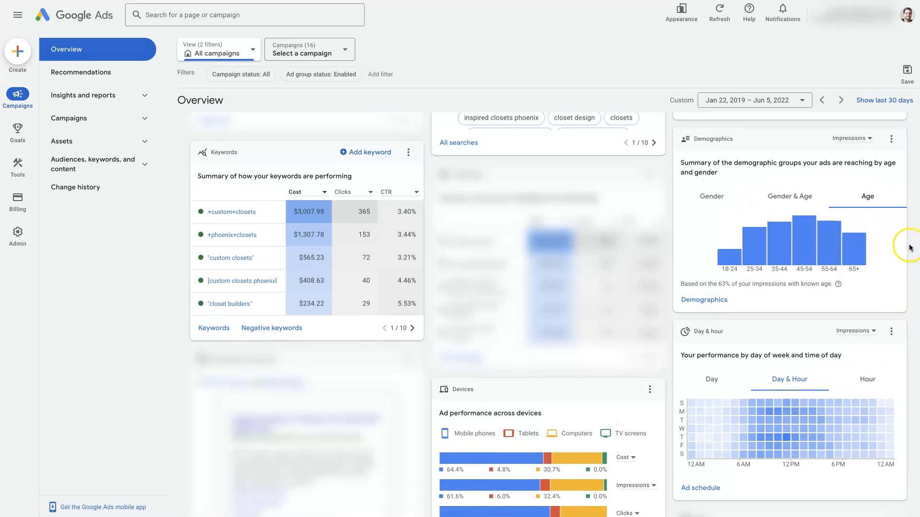
{"action": "scroll", "coordinate": [913, 261], "scroll_direction": "down", "scroll_amount": 2}
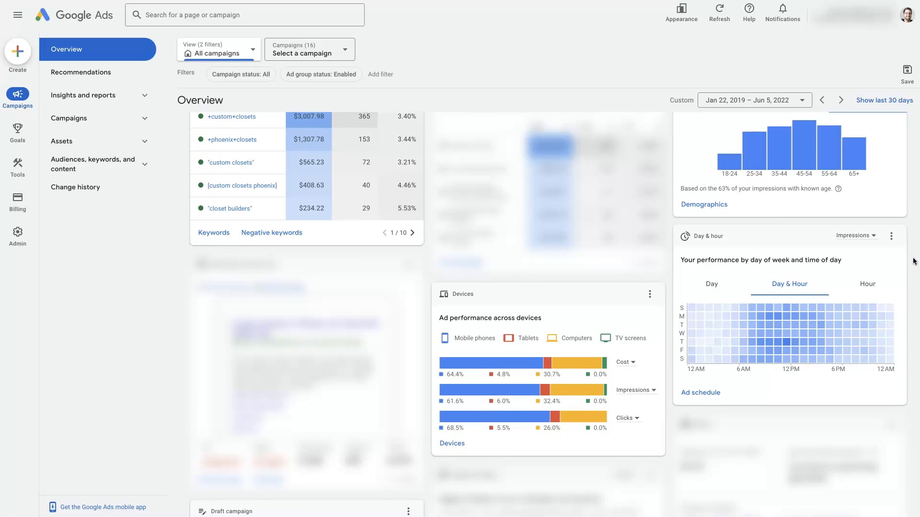
{"action": "scroll", "coordinate": [913, 261], "scroll_direction": "down", "scroll_amount": 2}
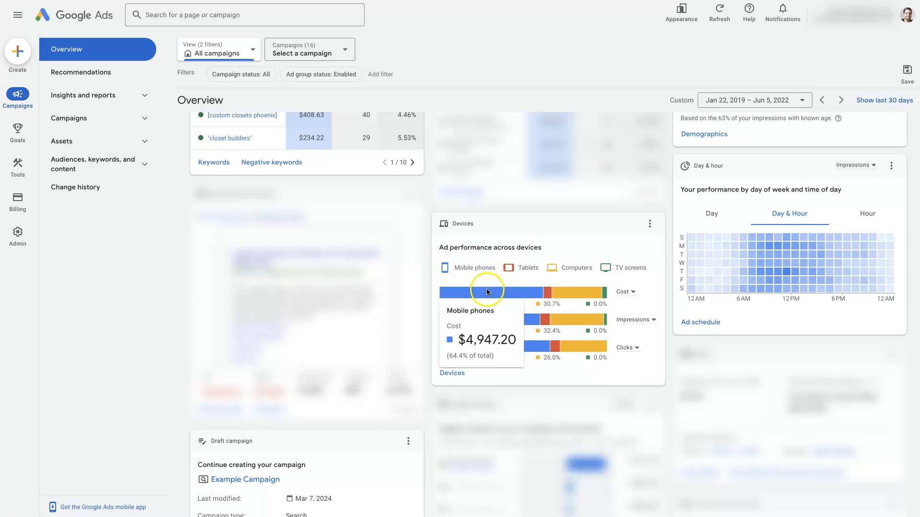
{"action": "mouse_move", "coordinate": [548, 291]}
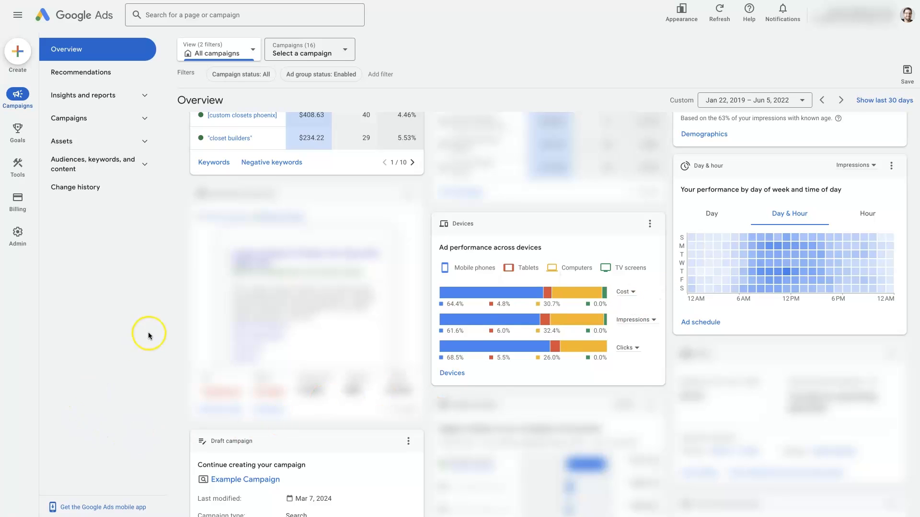
- Check the draft campaign and conversion tracking status cards at the end of the overview
{"action": "scroll", "coordinate": [197, 354], "scroll_direction": "down", "scroll_amount": 2}
{"action": "scroll", "coordinate": [197, 354], "scroll_direction": "down", "scroll_amount": 4}
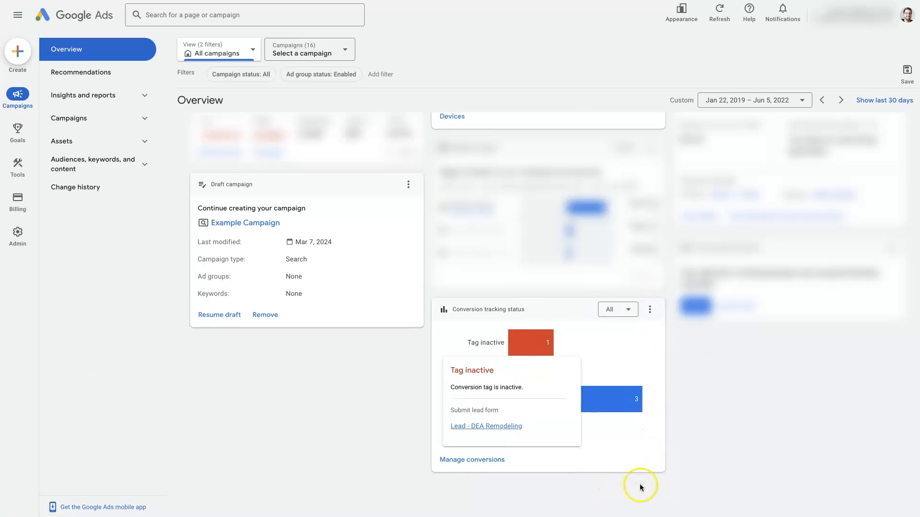
{"action": "scroll", "coordinate": [182, 254], "scroll_direction": "up", "scroll_amount": 4}
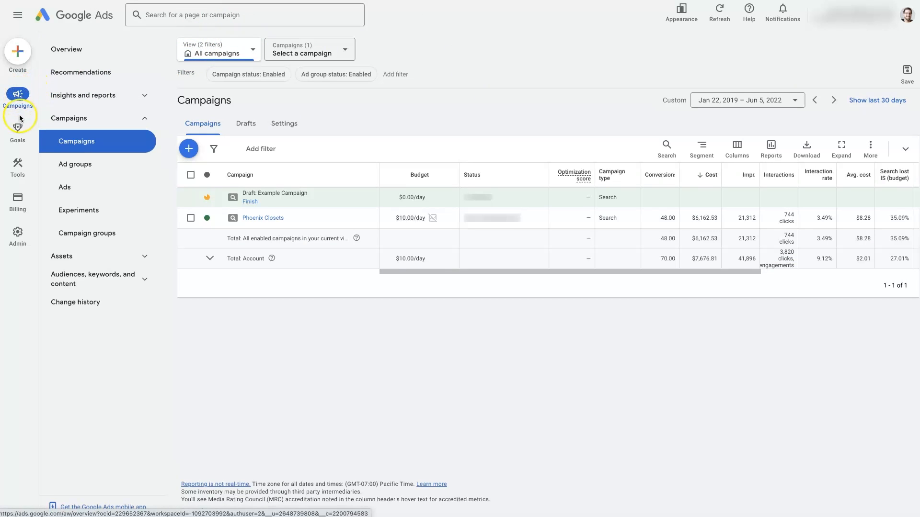
- Look through the Tools and Campaigns navigation sections and check which pages the Campaigns group contains
{"action": "mouse_move", "coordinate": [19, 157]}
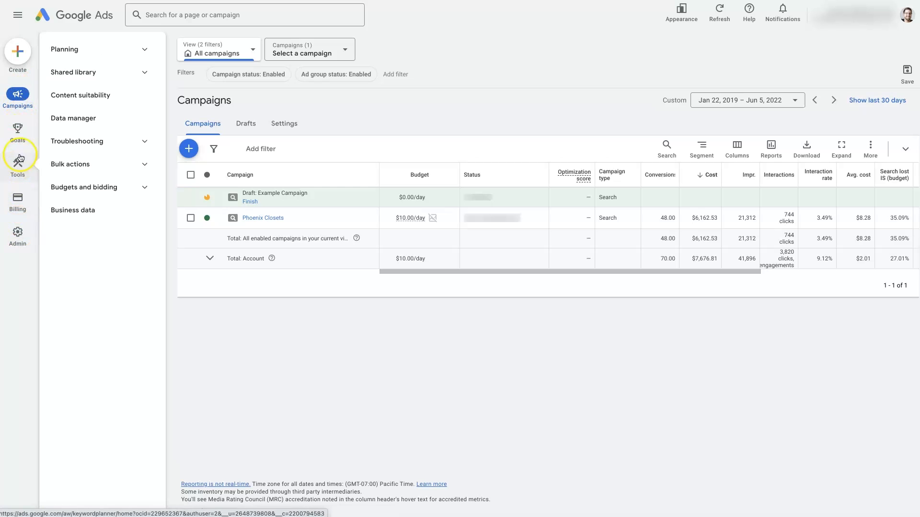
{"action": "mouse_move", "coordinate": [20, 97]}
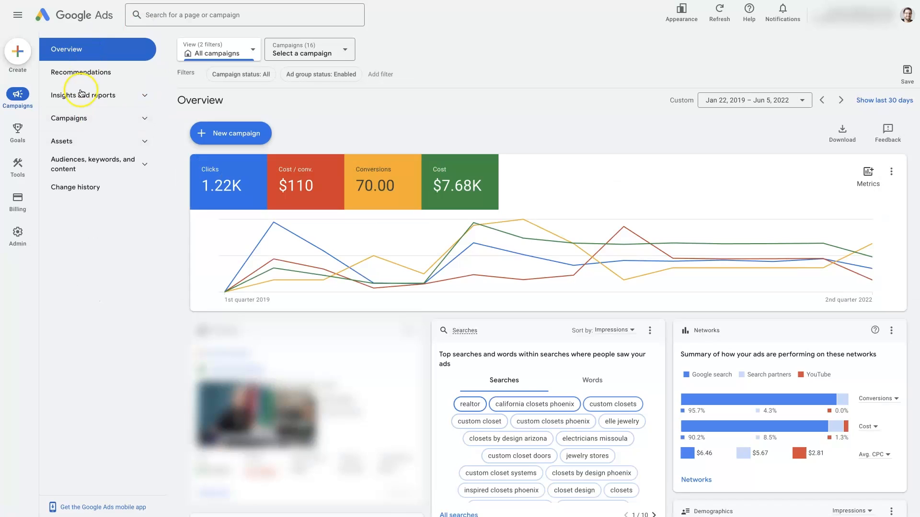
{"action": "left_click", "coordinate": [146, 119]}
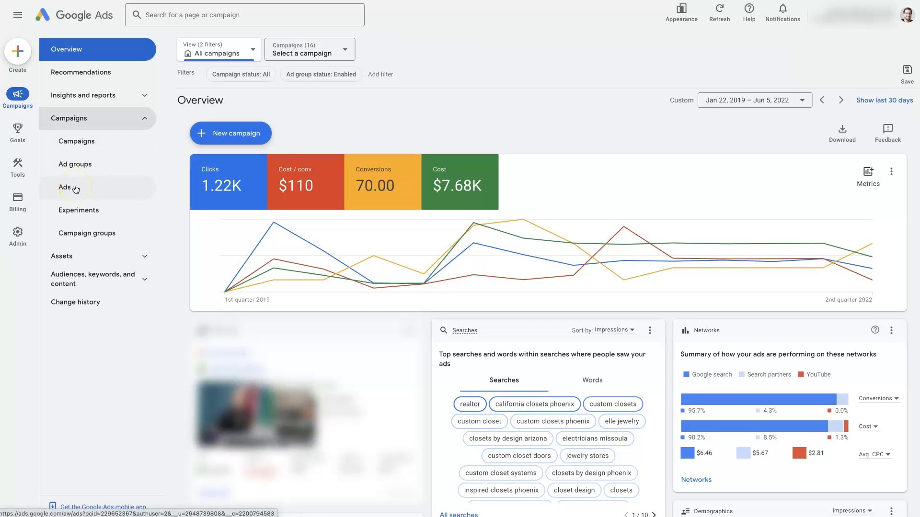
{"action": "left_click", "coordinate": [144, 118]}
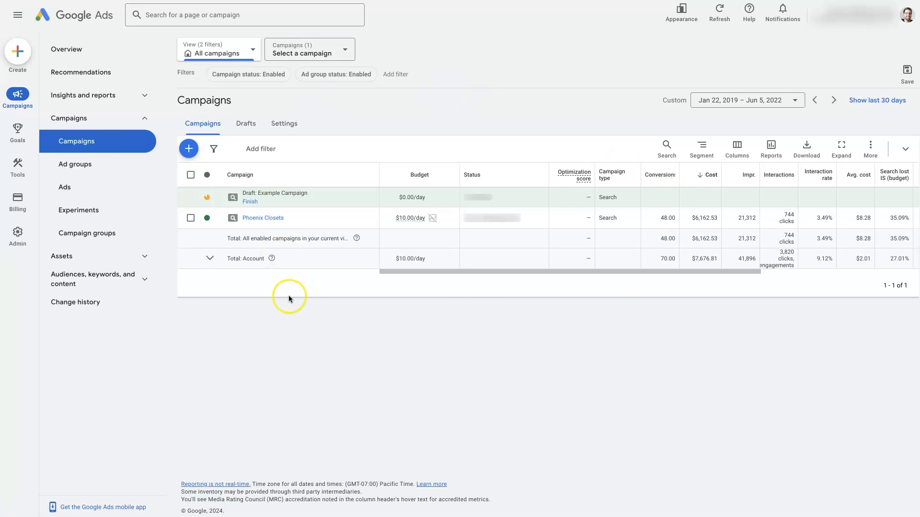
- Check the Campaign status filter's options and the Phoenix Closets campaign's budget in the campaigns table
{"action": "left_click", "coordinate": [271, 77]}
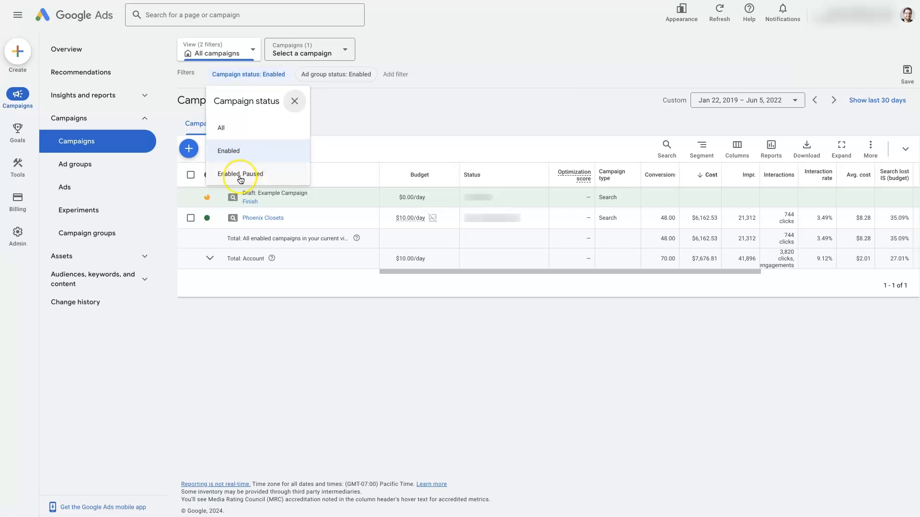
{"action": "left_click", "coordinate": [469, 41]}
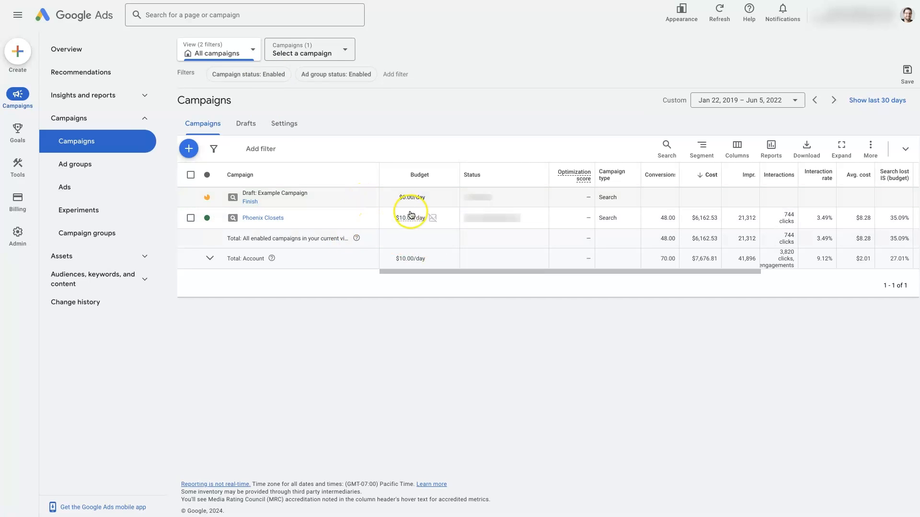
{"action": "mouse_move", "coordinate": [411, 216]}
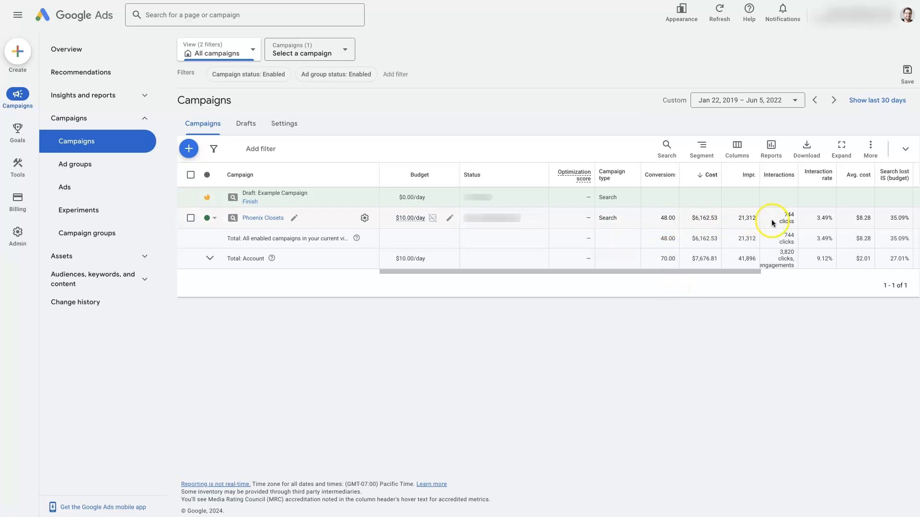
- Search the campaign table's available columns for "los" and examine the current column order, closing the column editor without applying changes
{"action": "left_click", "coordinate": [738, 151]}
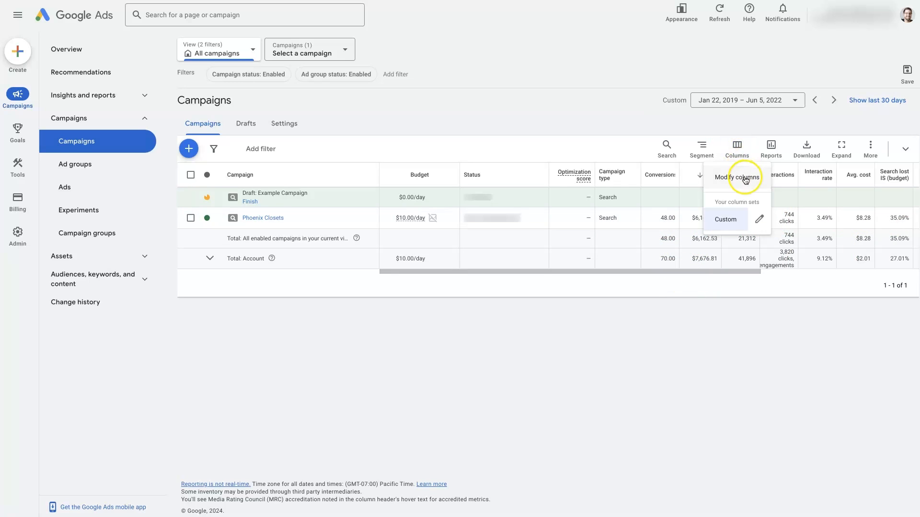
{"action": "left_click", "coordinate": [746, 179]}
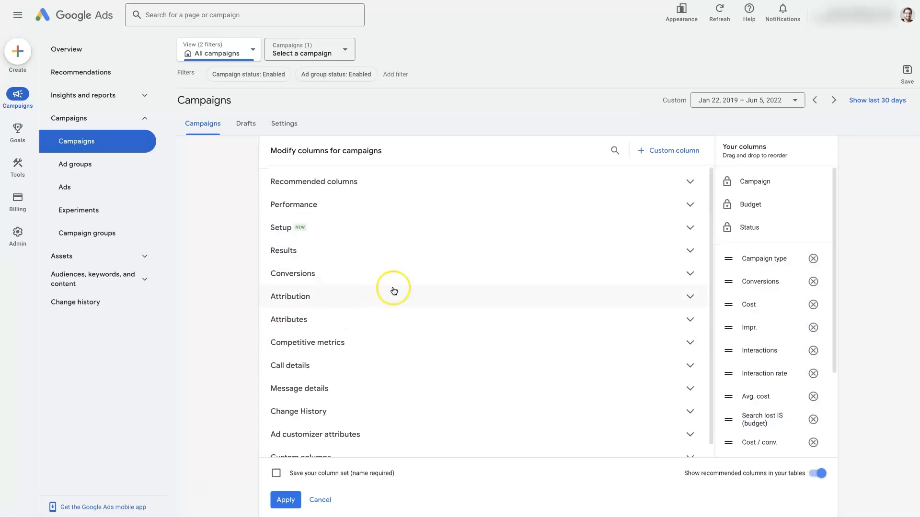
{"action": "left_click", "coordinate": [626, 156]}
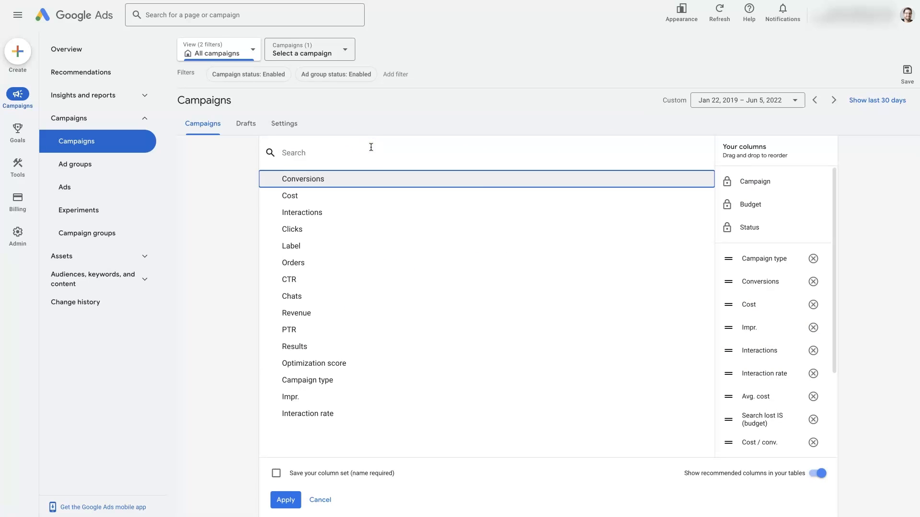
{"action": "type", "text": "los"}
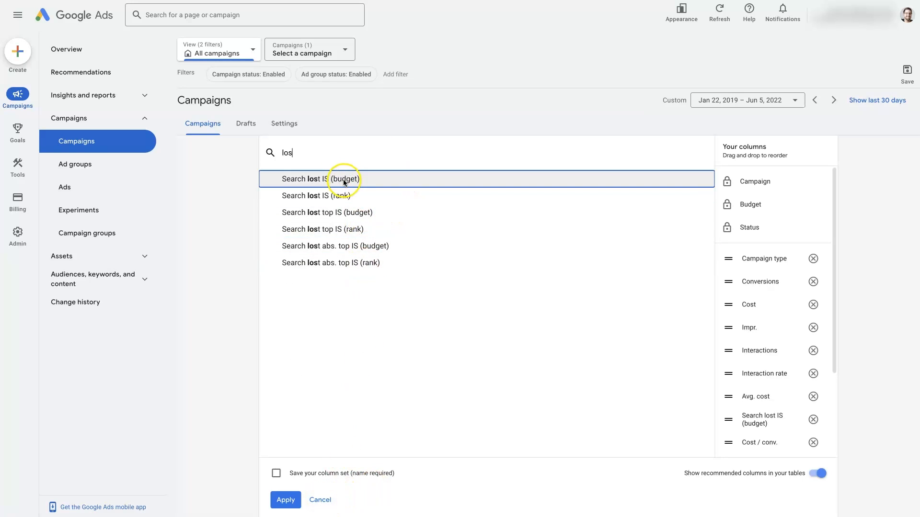
{"action": "scroll", "coordinate": [763, 306], "scroll_direction": "down", "scroll_amount": 3}
{"action": "scroll", "coordinate": [762, 310], "scroll_direction": "up", "scroll_amount": 2}
{"action": "scroll", "coordinate": [764, 310], "scroll_direction": "up", "scroll_amount": 2}
{"action": "scroll", "coordinate": [759, 325], "scroll_direction": "down", "scroll_amount": 3}
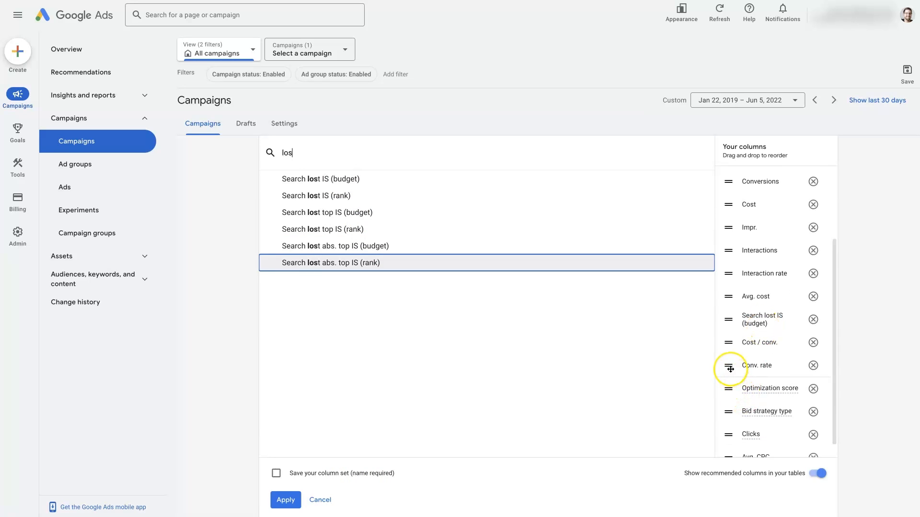
{"action": "mouse_move", "coordinate": [729, 366]}
{"action": "left_mouse_down"}
{"action": "mouse_move", "coordinate": [729, 343]}
{"action": "mouse_move", "coordinate": [728, 363]}
{"action": "left_mouse_up"}
{"action": "left_click", "coordinate": [321, 500]}
- Examine the remaining performance columns of the campaigns table, such as cost per conversion, conversion rate and bid strategy type
{"action": "left_click_drag", "start_coordinate": [567, 274], "coordinate": [697, 283]}
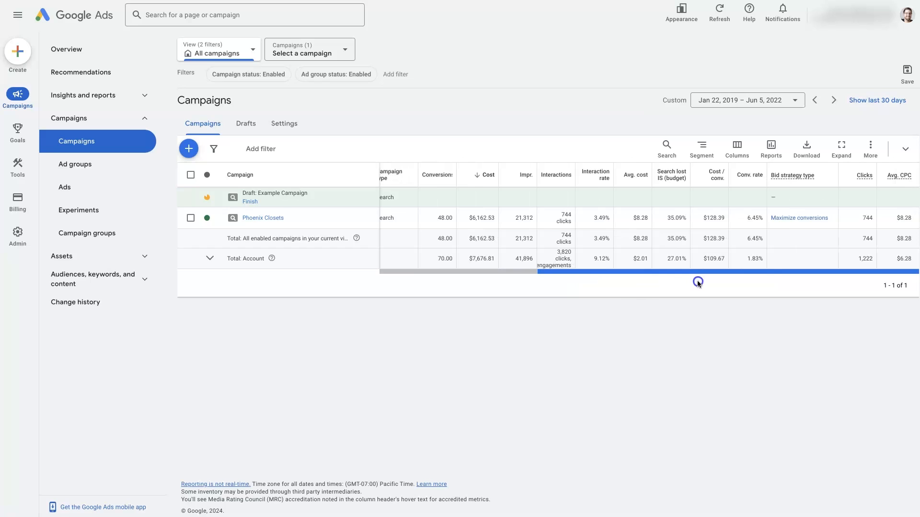
{"action": "left_click_drag", "start_coordinate": [697, 280], "coordinate": [697, 280]}
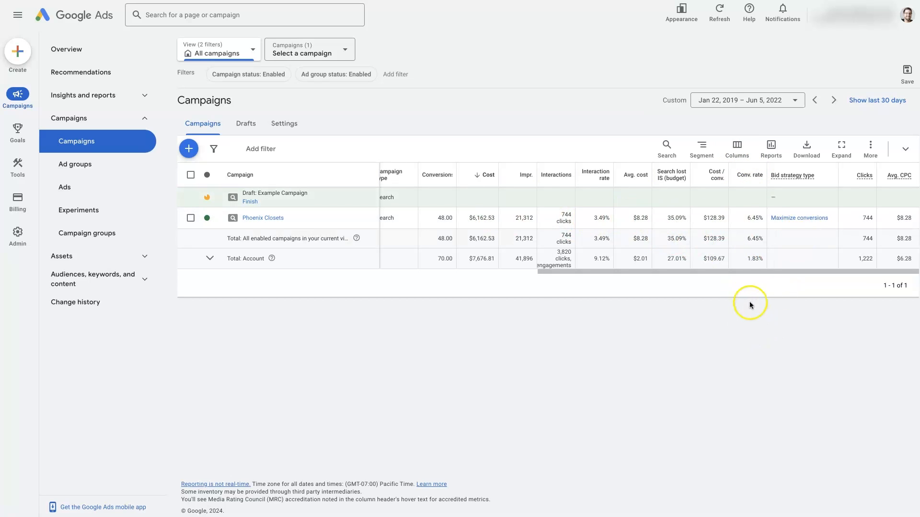
{"action": "left_click_drag", "start_coordinate": [728, 271], "coordinate": [534, 271]}
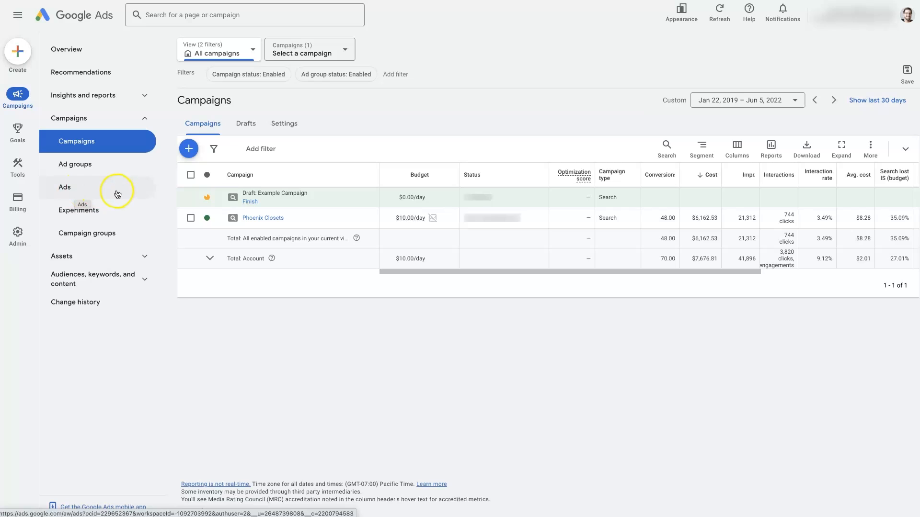
- Check which pages the Audiences, keywords, and content group contains, dismissing the New content targeting tip
{"action": "left_click", "coordinate": [144, 279]}
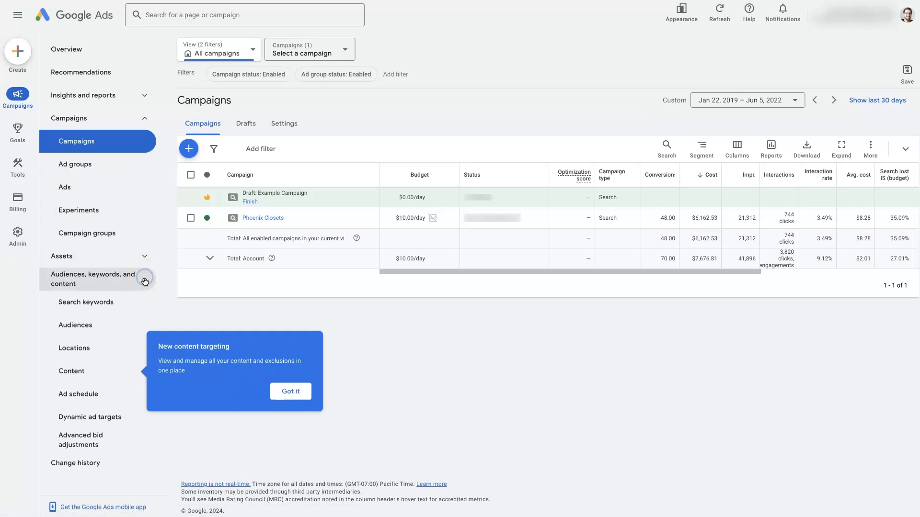
{"action": "left_click", "coordinate": [284, 399]}
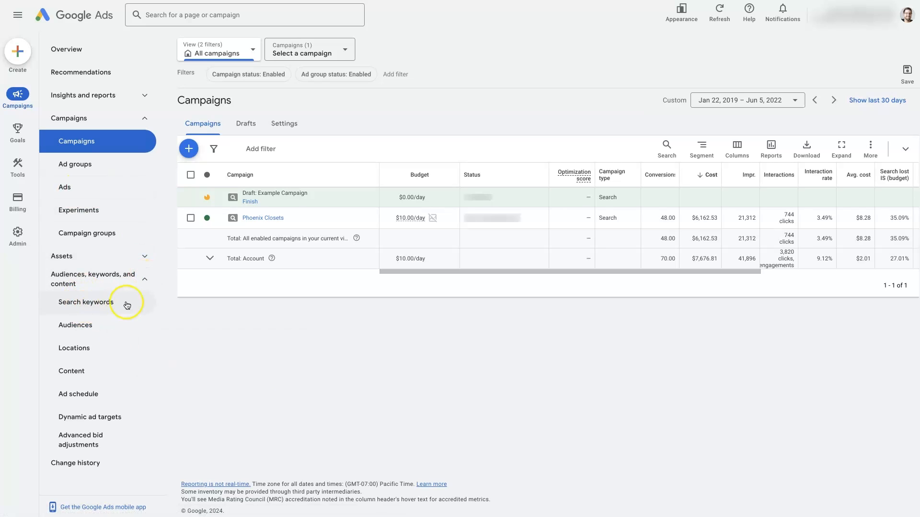
{"action": "left_click", "coordinate": [143, 280]}
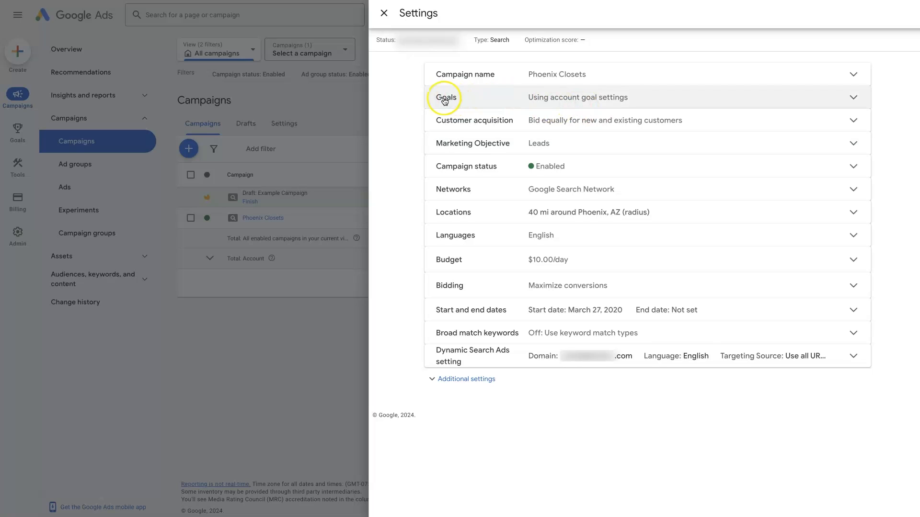
- Review the Goals and Networks settings of the Phoenix Closets campaign
{"action": "left_click", "coordinate": [633, 98]}
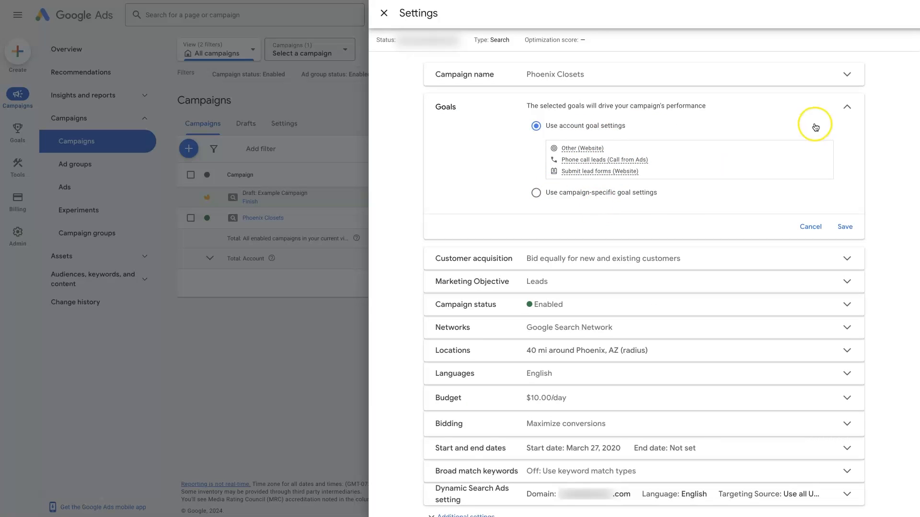
{"action": "left_click", "coordinate": [847, 107]}
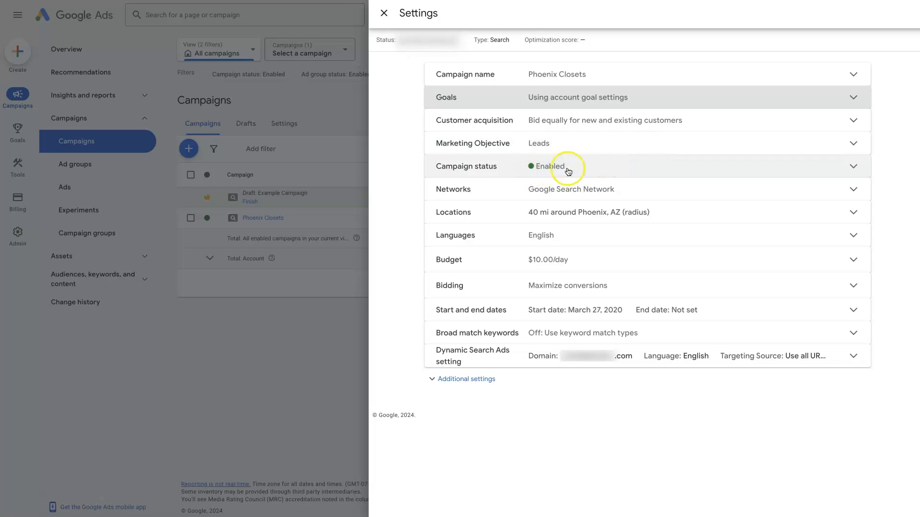
{"action": "left_click", "coordinate": [638, 188]}
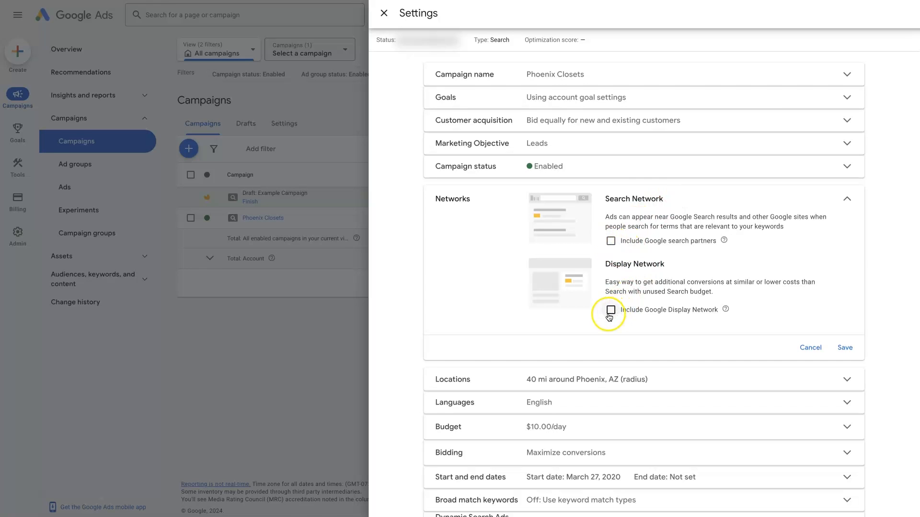
{"action": "left_click", "coordinate": [847, 198]}
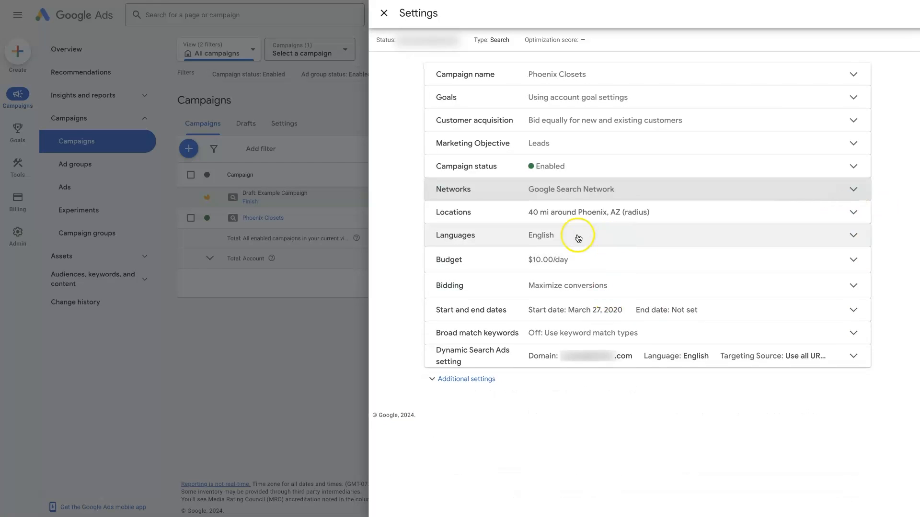
- Try adding San Tan Valley, Arizona as a targeted location through the campaign's advanced location search, then discard it
{"action": "left_click", "coordinate": [693, 221]}
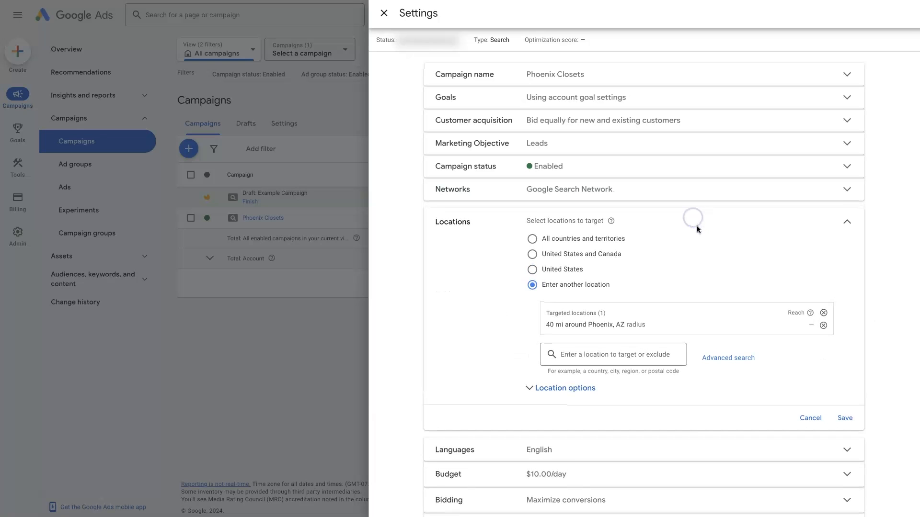
{"action": "left_click", "coordinate": [726, 362]}
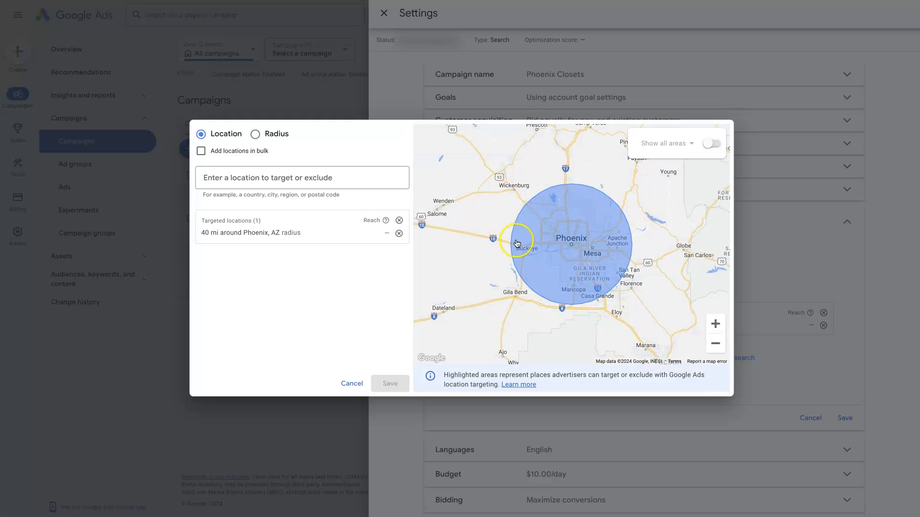
{"action": "left_click", "coordinate": [267, 175]}
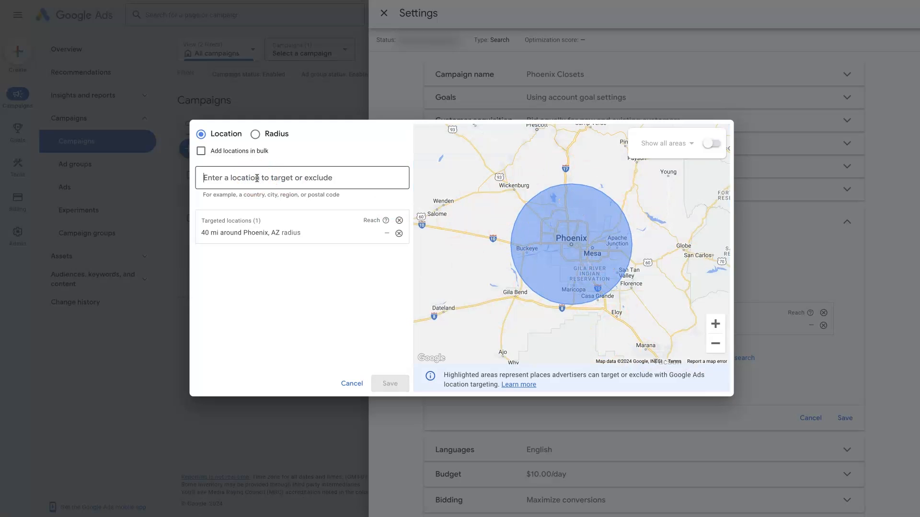
{"action": "type", "text": "sa"}
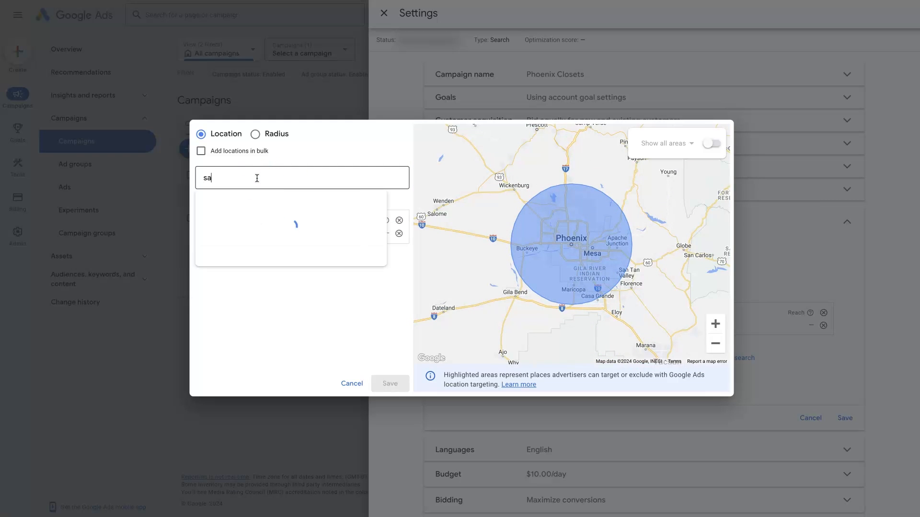
{"action": "type", "text": "n tan valley"}
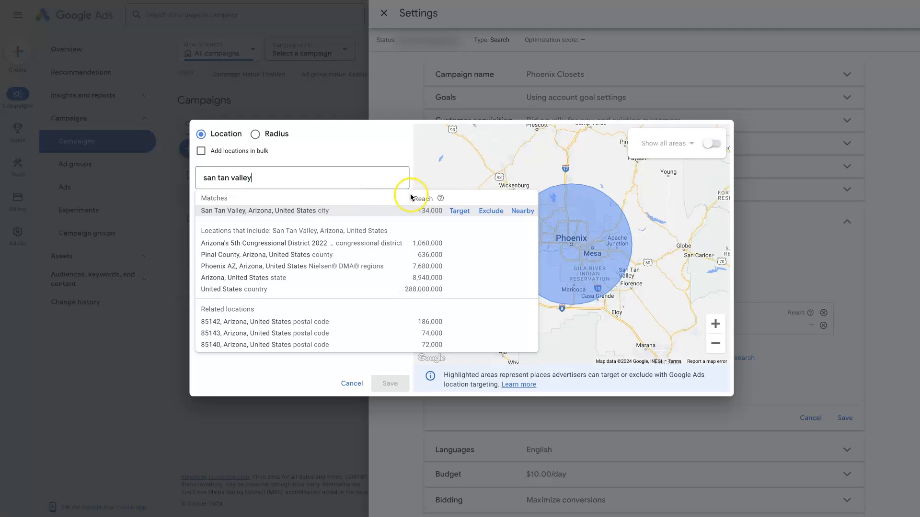
{"action": "left_click", "coordinate": [460, 211]}
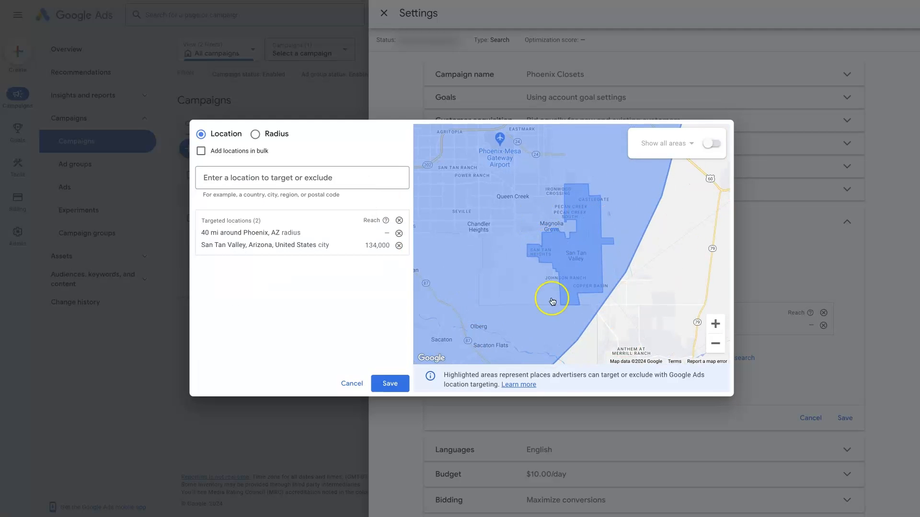
{"action": "left_click", "coordinate": [352, 384]}
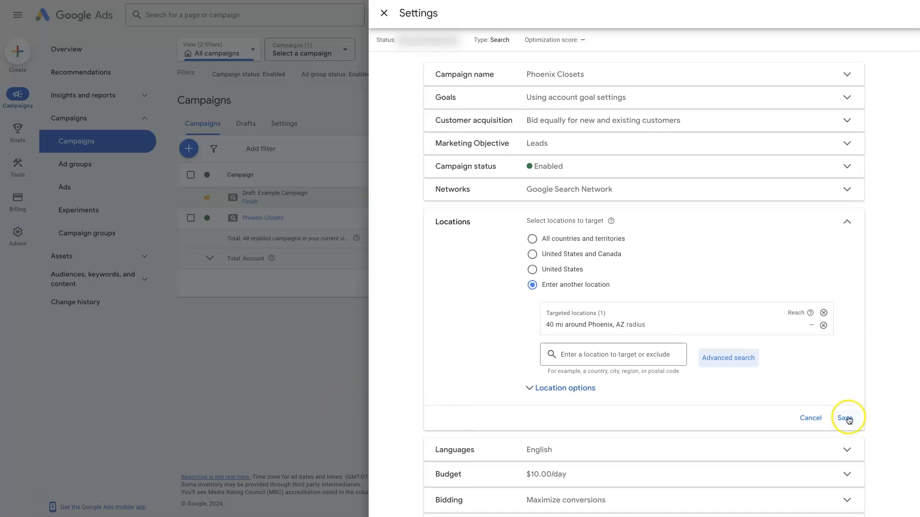
- Try the Presence or interest and Presence targeting choices in the campaign's location options, discarding the changes
{"action": "left_click", "coordinate": [590, 389]}
{"action": "scroll", "coordinate": [665, 403], "scroll_direction": "down", "scroll_amount": 2}
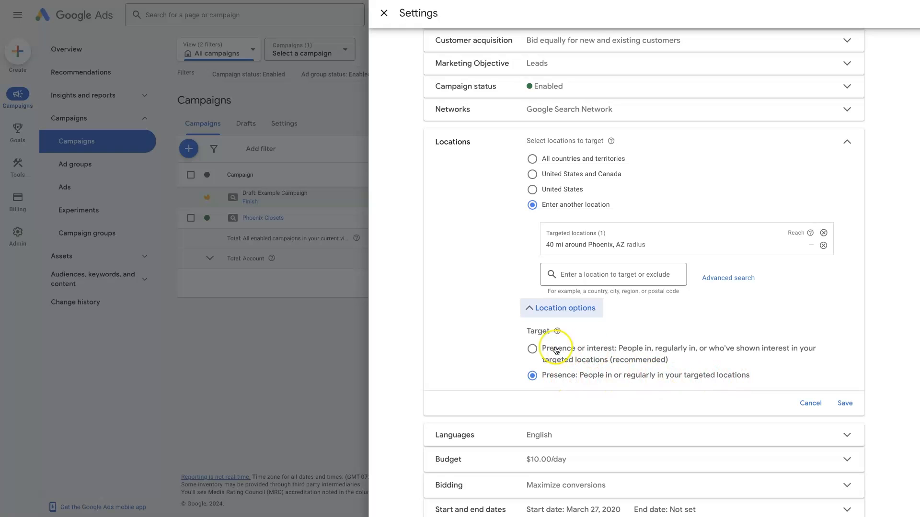
{"action": "left_click", "coordinate": [531, 348]}
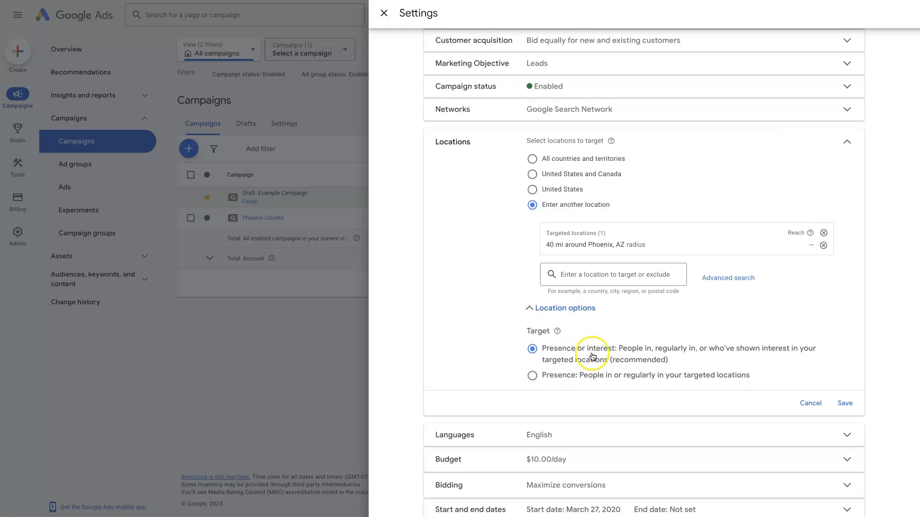
{"action": "left_click", "coordinate": [536, 378]}
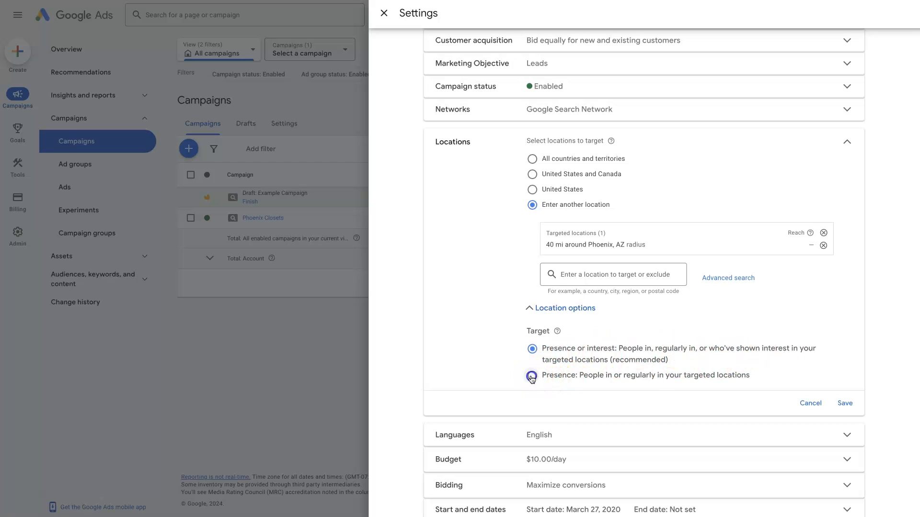
{"action": "left_click", "coordinate": [810, 403]}
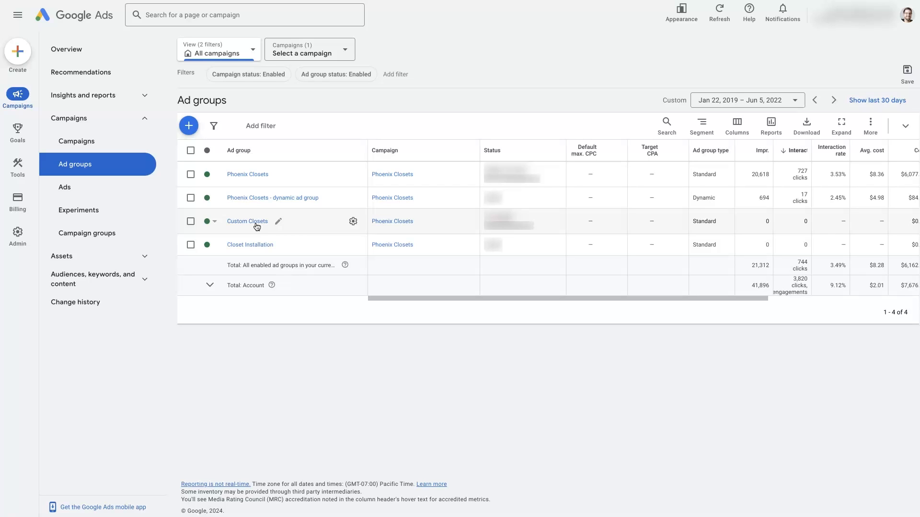
- Examine the ad groups table, including its cost, clicks and conversion columns
{"action": "left_click", "coordinate": [259, 249]}
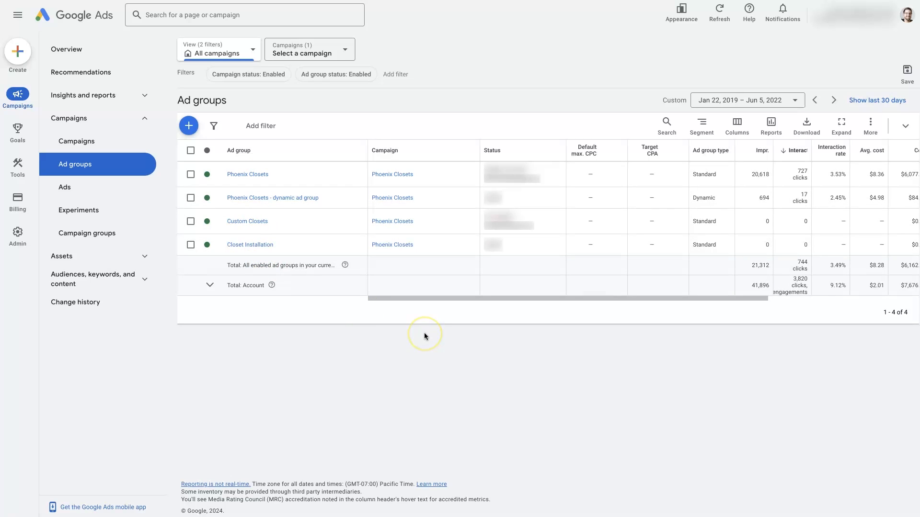
{"action": "left_click_drag", "start_coordinate": [559, 299], "coordinate": [653, 299]}
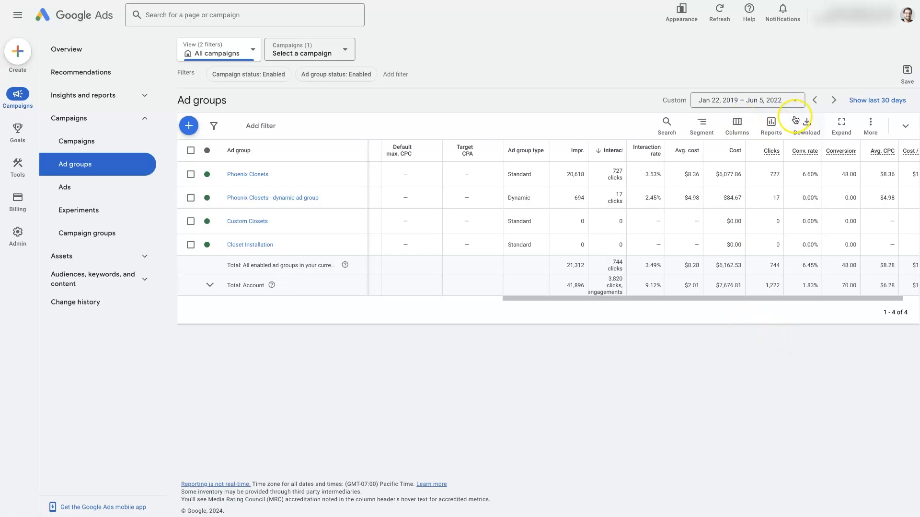
- Compare the ad groups table's campaign, status and ad group type columns with its performance columns
{"action": "left_click_drag", "start_coordinate": [733, 298], "coordinate": [617, 302]}
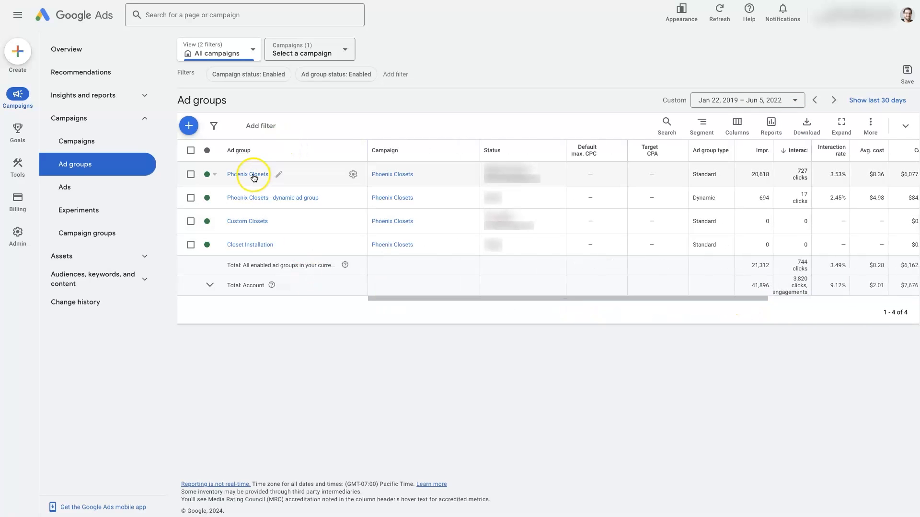
{"action": "left_click_drag", "start_coordinate": [464, 298], "coordinate": [561, 301]}
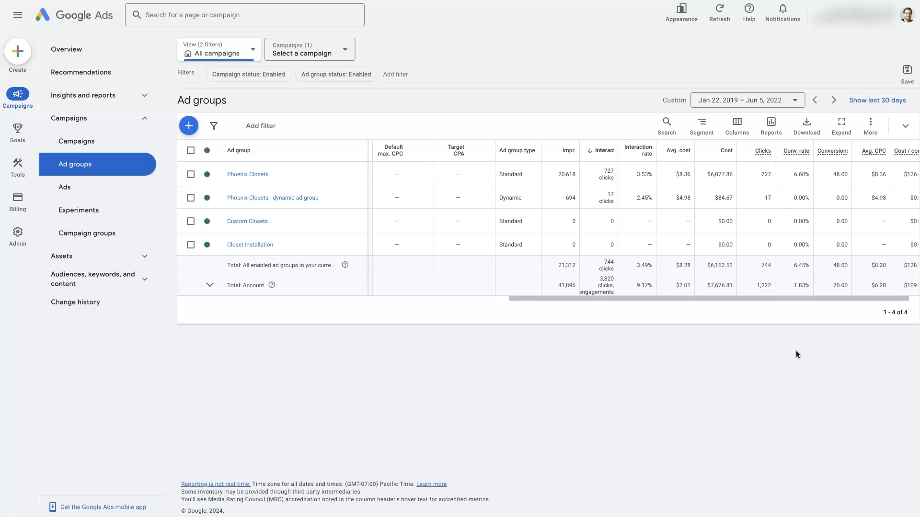
{"action": "left_click_drag", "start_coordinate": [703, 298], "coordinate": [564, 298]}
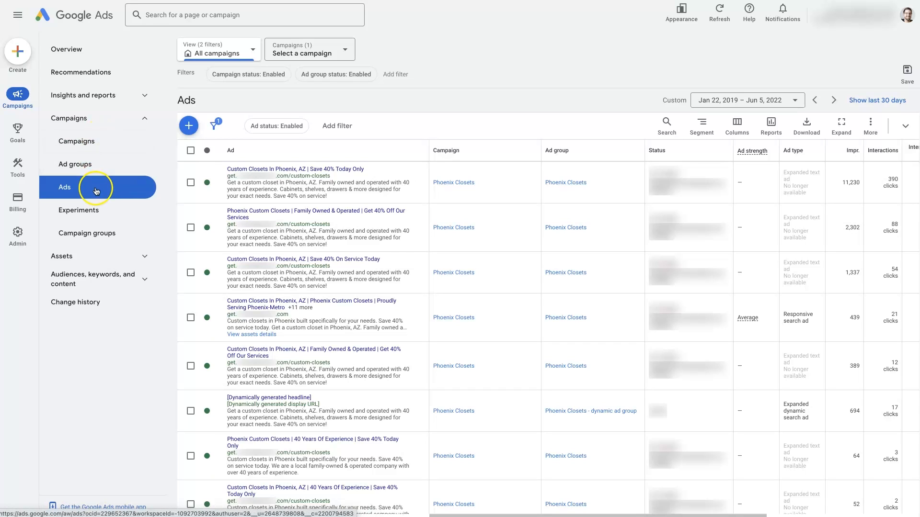
- Look over the Campaigns, Ad groups and Ads pages and the filter types available for the ads list
{"action": "left_click", "coordinate": [110, 142]}
{"action": "left_click", "coordinate": [110, 168]}
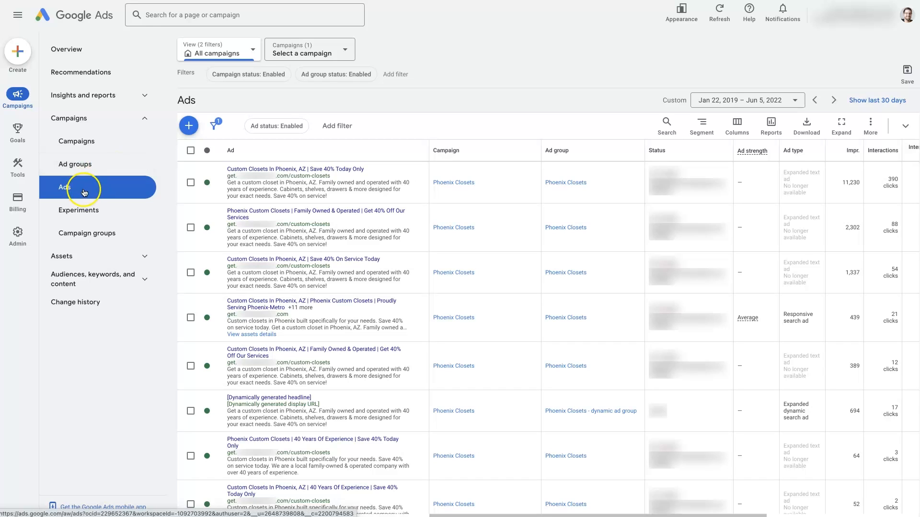
{"action": "left_click", "coordinate": [531, 69]}
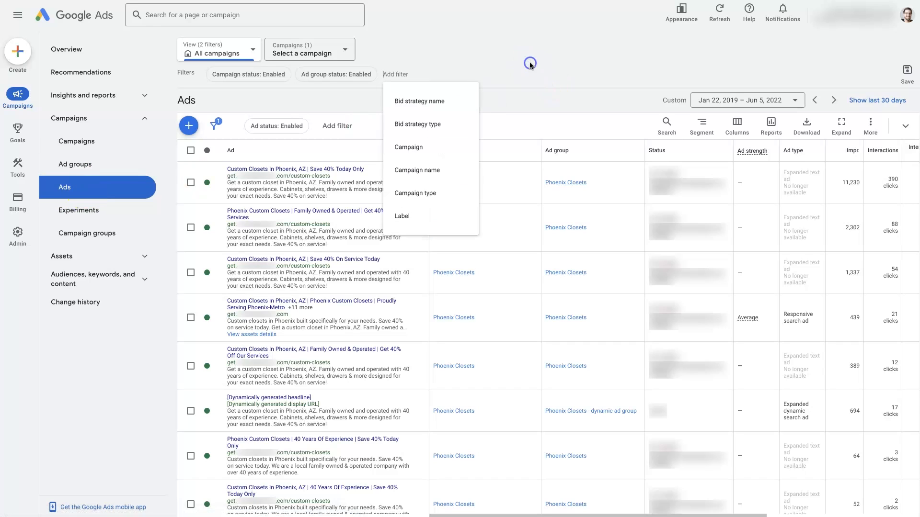
{"action": "left_click", "coordinate": [544, 33]}
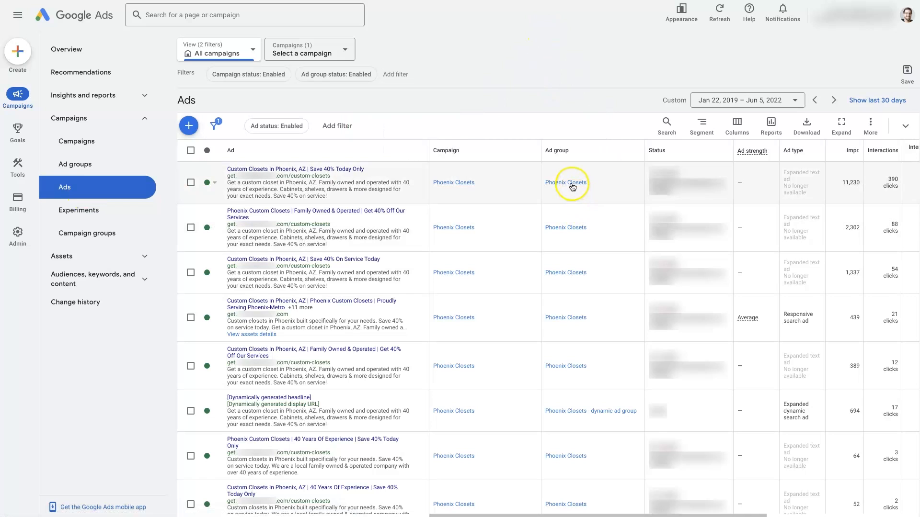
- Examine the ads table, from ad group, ad strength and ad type through to its cost and conversion columns
{"action": "scroll", "coordinate": [576, 407], "scroll_direction": "down", "scroll_amount": 1}
{"action": "scroll", "coordinate": [574, 406], "scroll_direction": "down", "scroll_amount": 3}
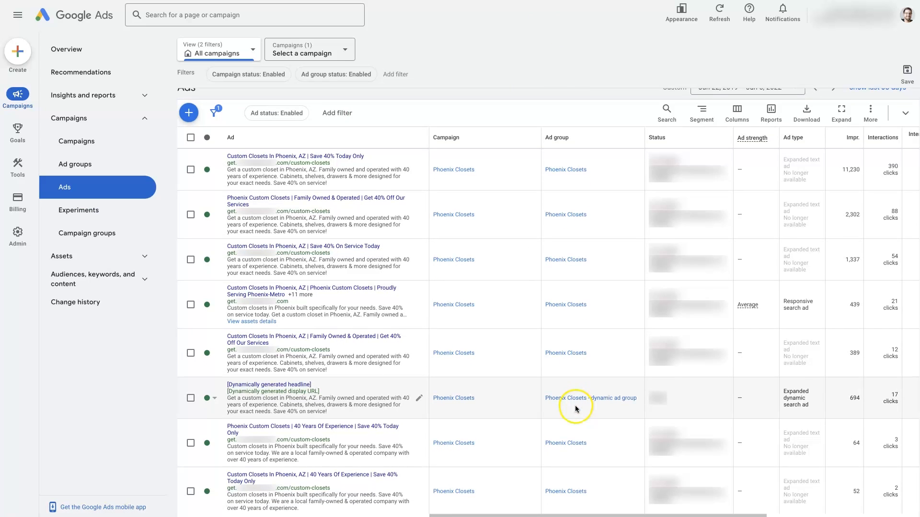
{"action": "scroll", "coordinate": [576, 408], "scroll_direction": "up", "scroll_amount": 3}
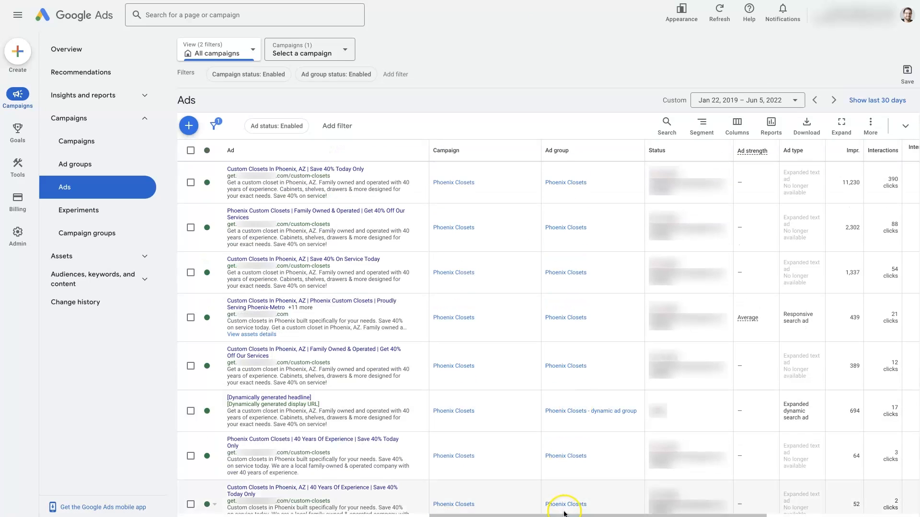
{"action": "left_click_drag", "start_coordinate": [559, 513], "coordinate": [689, 504]}
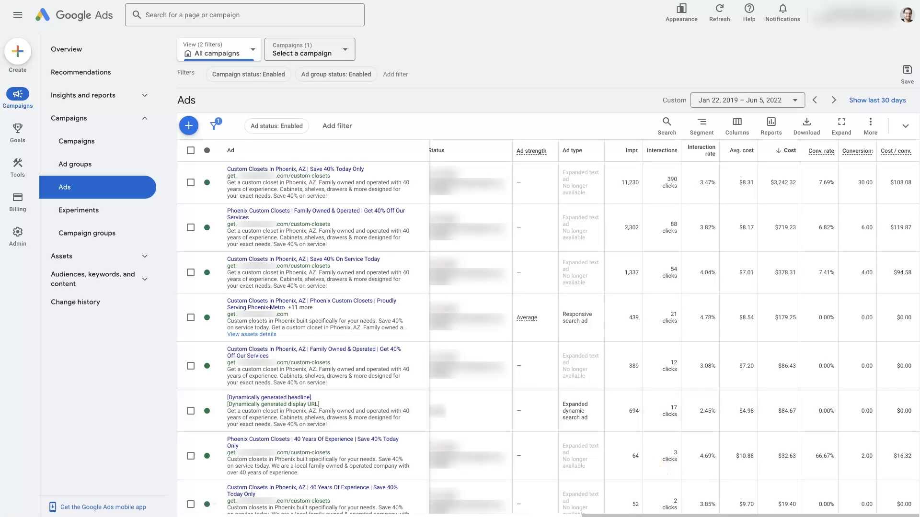
{"action": "left_click_drag", "start_coordinate": [654, 514], "coordinate": [441, 513]}
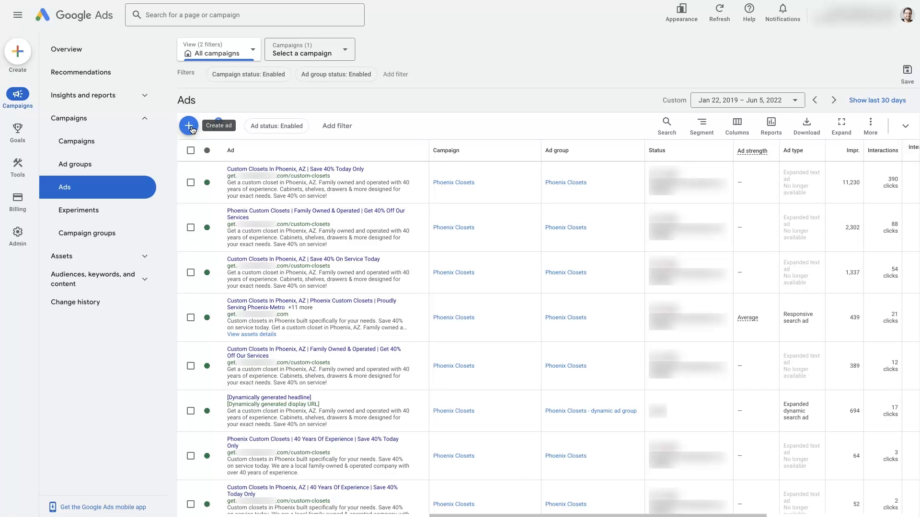
{"action": "left_click", "coordinate": [291, 55]}
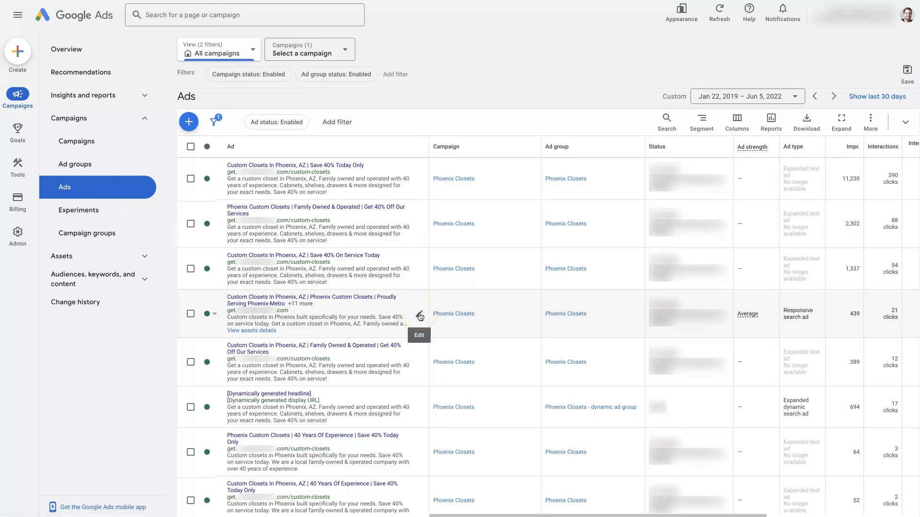
- Open the Phoenix Closets responsive search ad for editing and review its final URL, display path, headlines and descriptions
{"action": "left_click", "coordinate": [419, 316]}
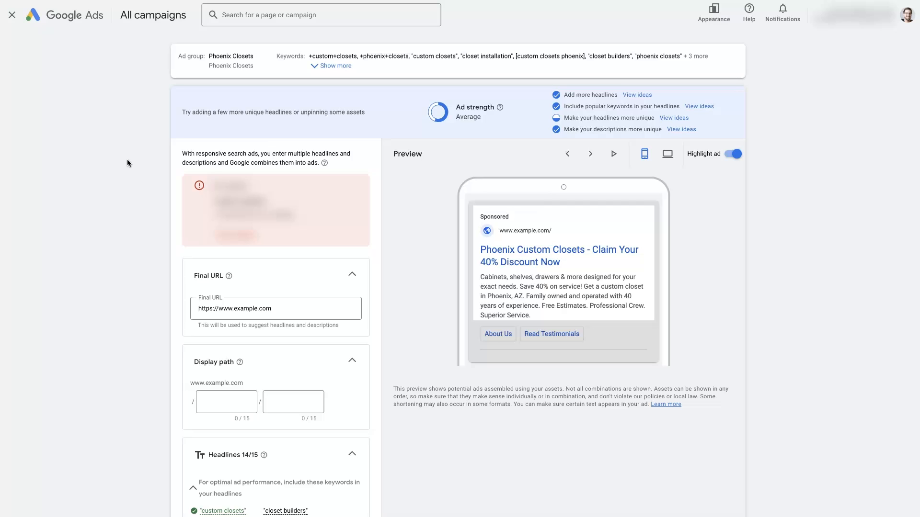
{"action": "scroll", "coordinate": [125, 163], "scroll_direction": "down", "scroll_amount": 6}
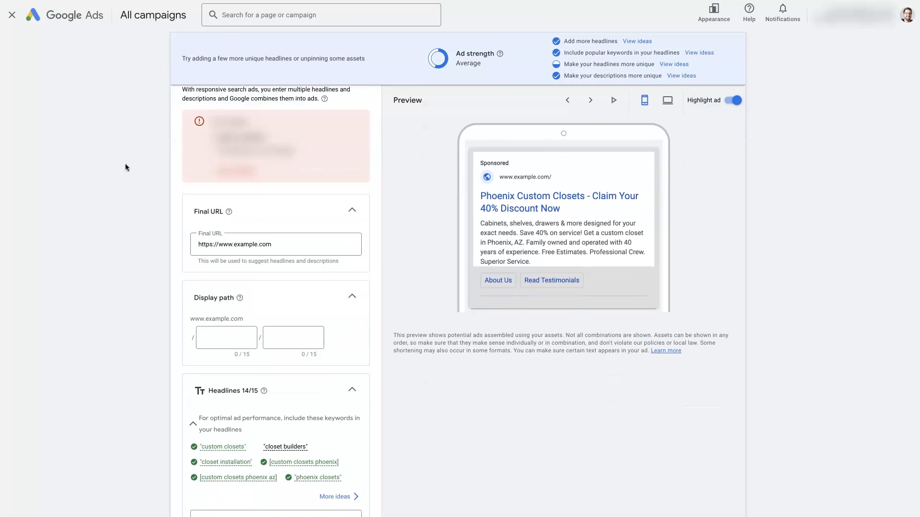
{"action": "scroll", "coordinate": [125, 167], "scroll_direction": "down", "scroll_amount": 3}
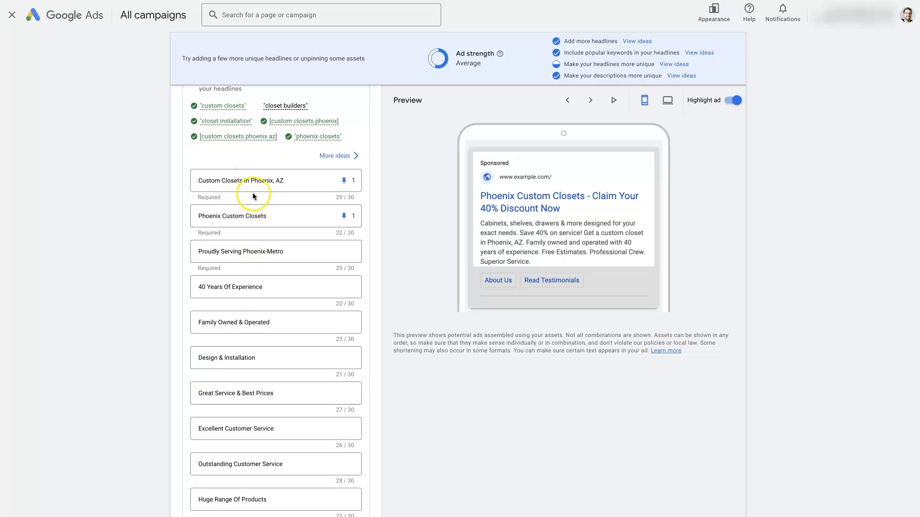
{"action": "scroll", "coordinate": [249, 283], "scroll_direction": "down", "scroll_amount": 4}
{"action": "scroll", "coordinate": [252, 289], "scroll_direction": "down", "scroll_amount": 7}
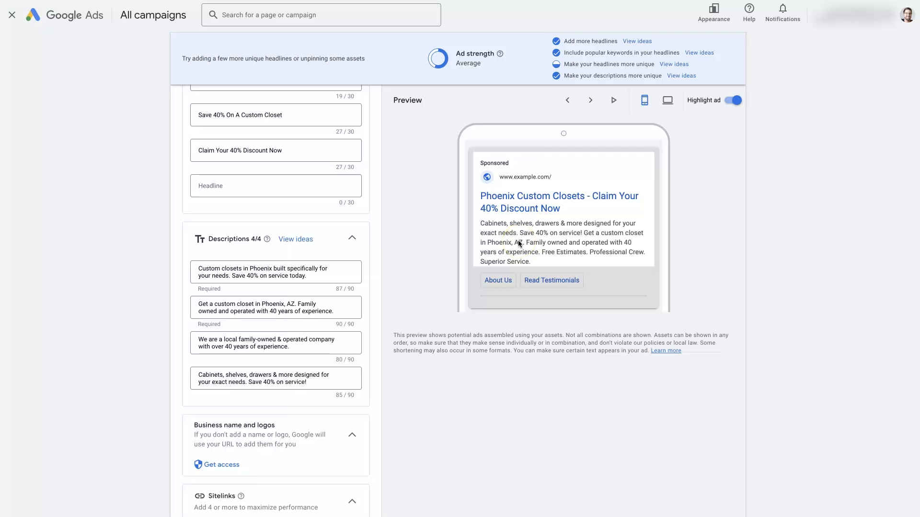
{"action": "scroll", "coordinate": [247, 285], "scroll_direction": "up", "scroll_amount": 4}
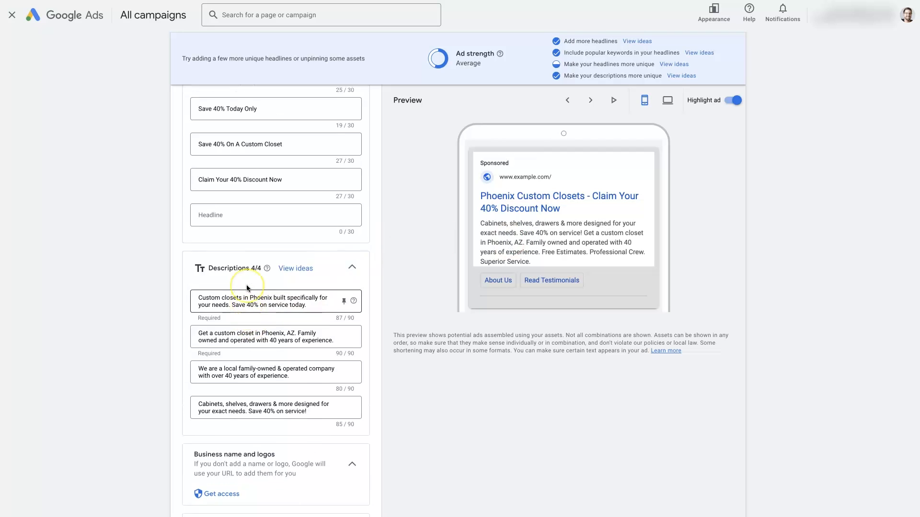
{"action": "scroll", "coordinate": [246, 286], "scroll_direction": "up", "scroll_amount": 7}
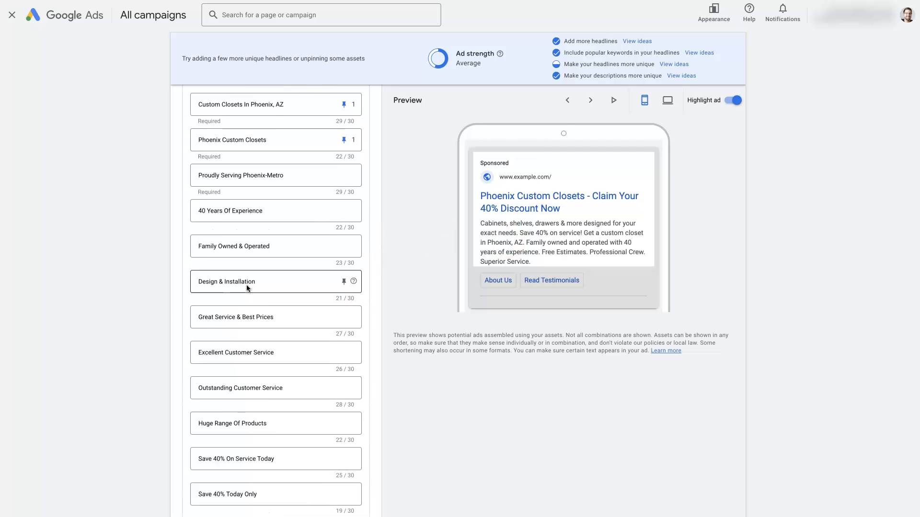
{"action": "scroll", "coordinate": [247, 284], "scroll_direction": "down", "scroll_amount": 1}
{"action": "left_click", "coordinate": [246, 285]}
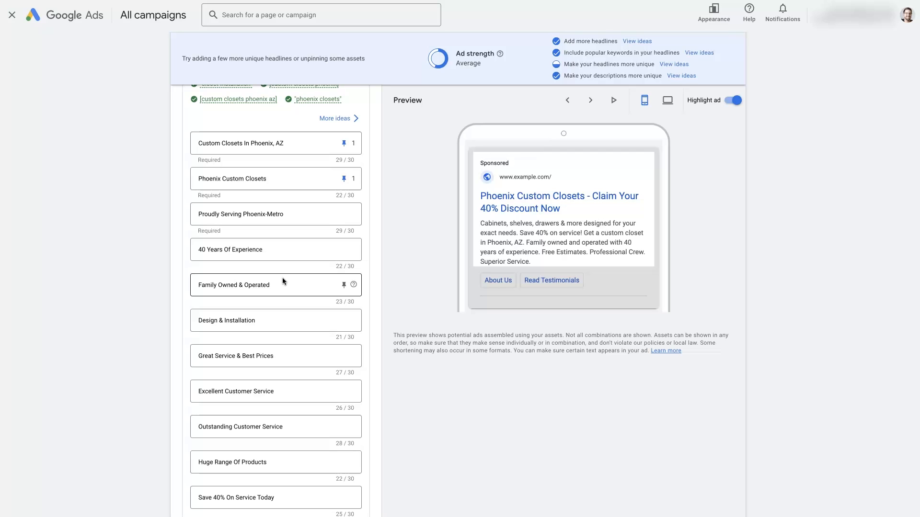
- Check the pin position choices for the headline "Custom Closets In Phoenix, AZ" and look over the pinned and unpinned headlines
{"action": "left_click", "coordinate": [345, 144]}
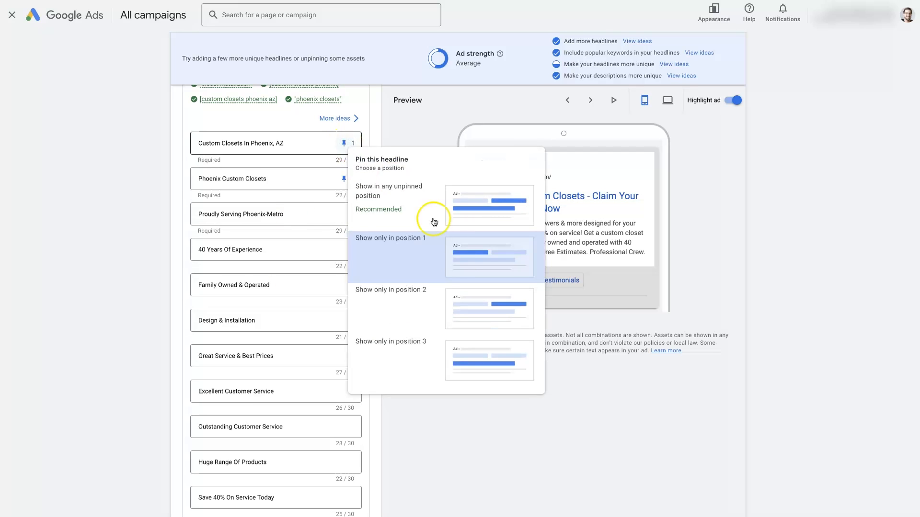
{"action": "left_click", "coordinate": [107, 204]}
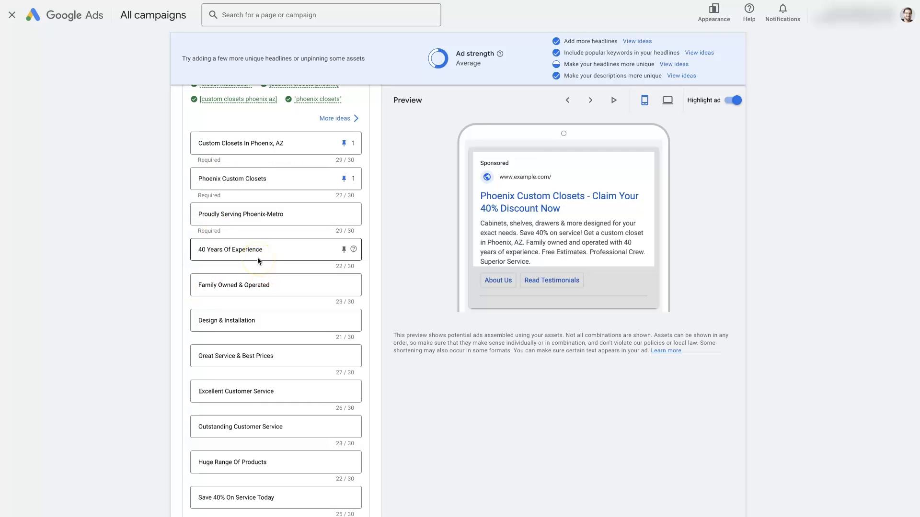
{"action": "left_click_drag", "start_coordinate": [262, 251], "coordinate": [194, 249]}
{"action": "left_click", "coordinate": [127, 238]}
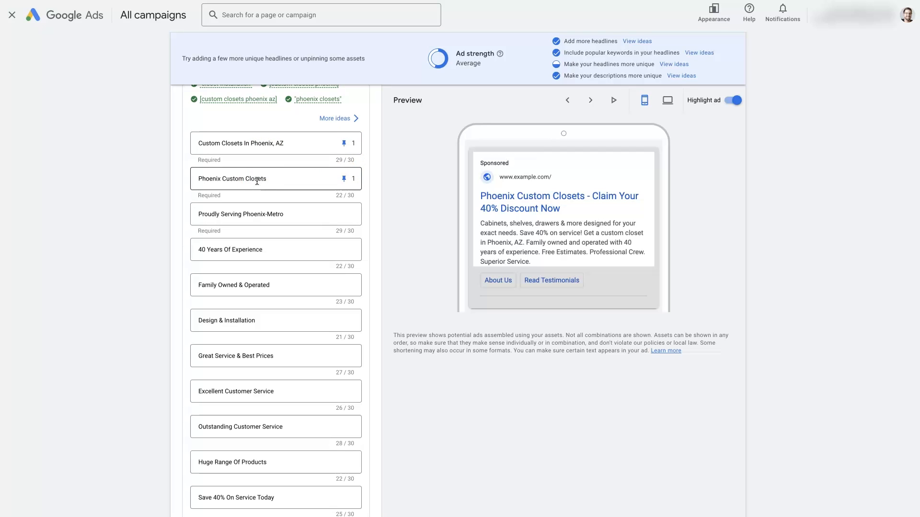
{"action": "left_click", "coordinate": [275, 144]}
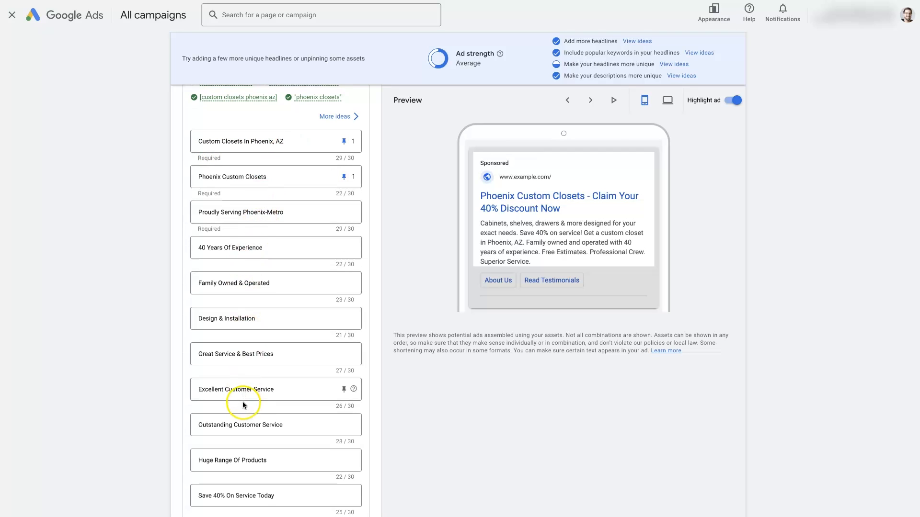
- Review the remainder of the ad editor, including descriptions, callouts, calls, prices, promotions, structured snippets, lead forms and apps
{"action": "scroll", "coordinate": [276, 204], "scroll_direction": "down", "scroll_amount": 2}
{"action": "scroll", "coordinate": [276, 203], "scroll_direction": "down", "scroll_amount": 15}
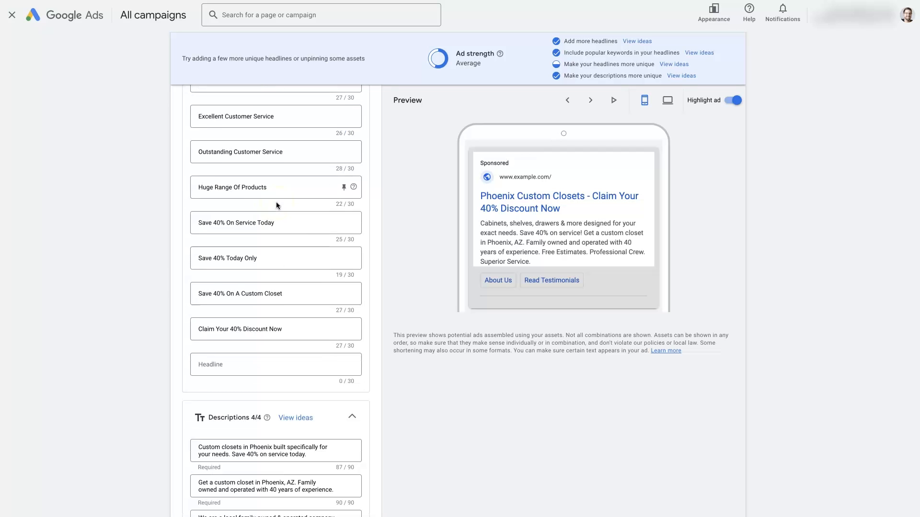
{"action": "scroll", "coordinate": [276, 202], "scroll_direction": "down", "scroll_amount": 6}
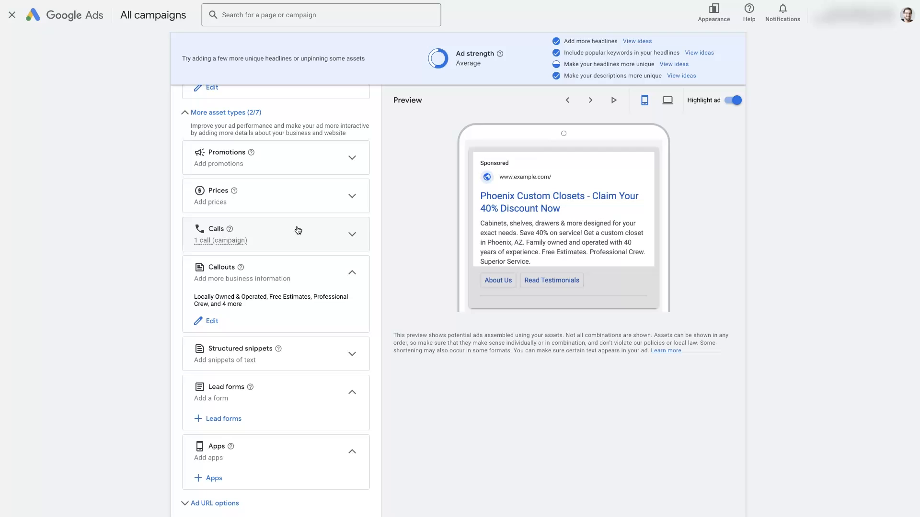
{"action": "scroll", "coordinate": [298, 230], "scroll_direction": "down", "scroll_amount": 1}
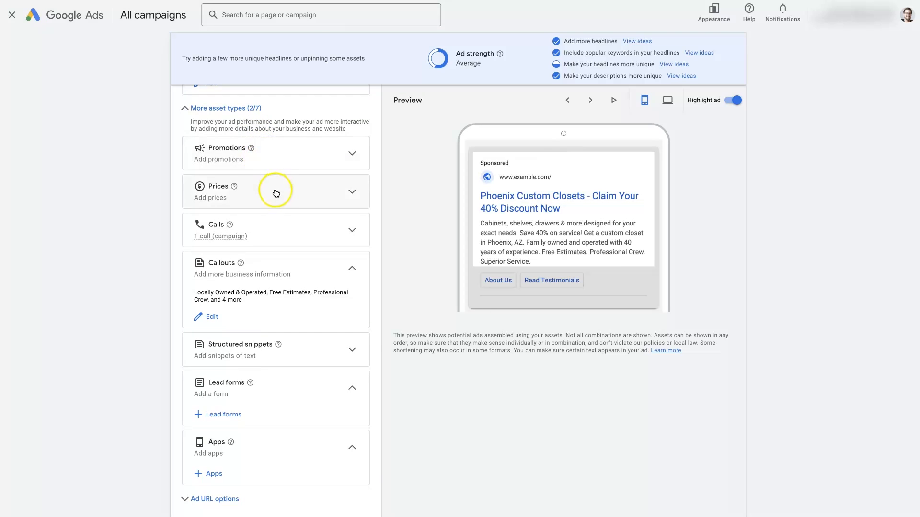
{"action": "scroll", "coordinate": [274, 196], "scroll_direction": "down", "scroll_amount": 1}
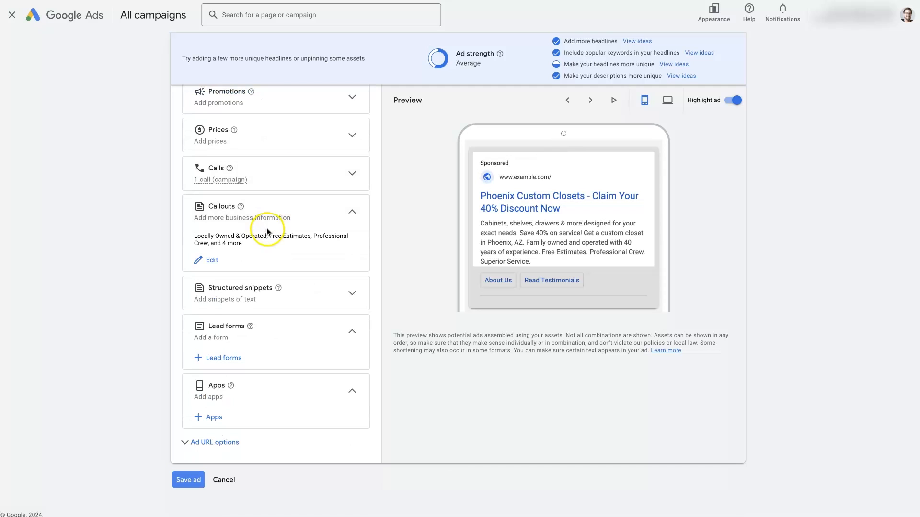
{"action": "scroll", "coordinate": [266, 233], "scroll_direction": "down", "scroll_amount": 1}
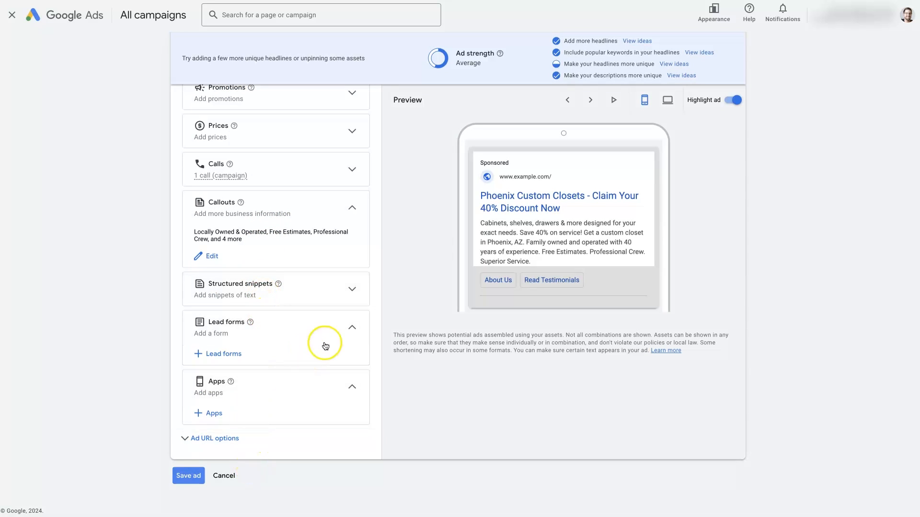
{"action": "scroll", "coordinate": [329, 326], "scroll_direction": "up", "scroll_amount": 1}
{"action": "scroll", "coordinate": [329, 327], "scroll_direction": "down", "scroll_amount": 1}
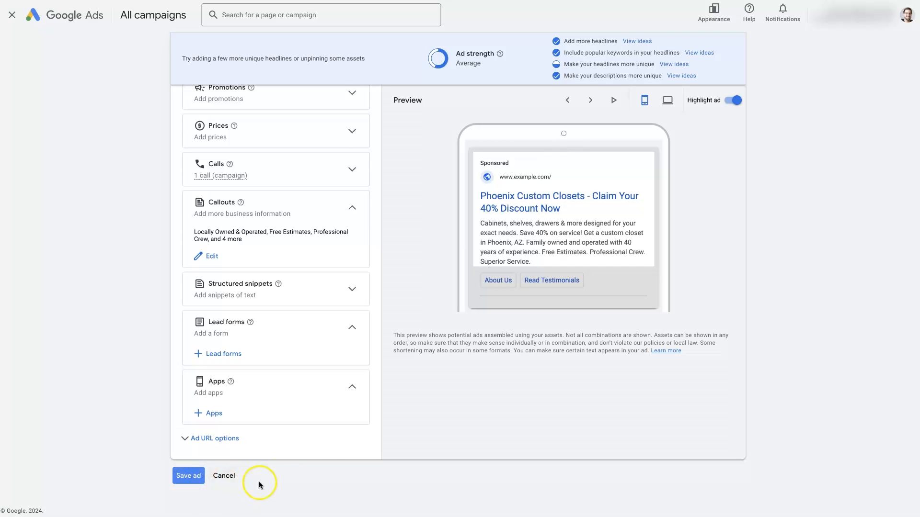
{"action": "scroll", "coordinate": [345, 417], "scroll_direction": "up", "scroll_amount": 15}
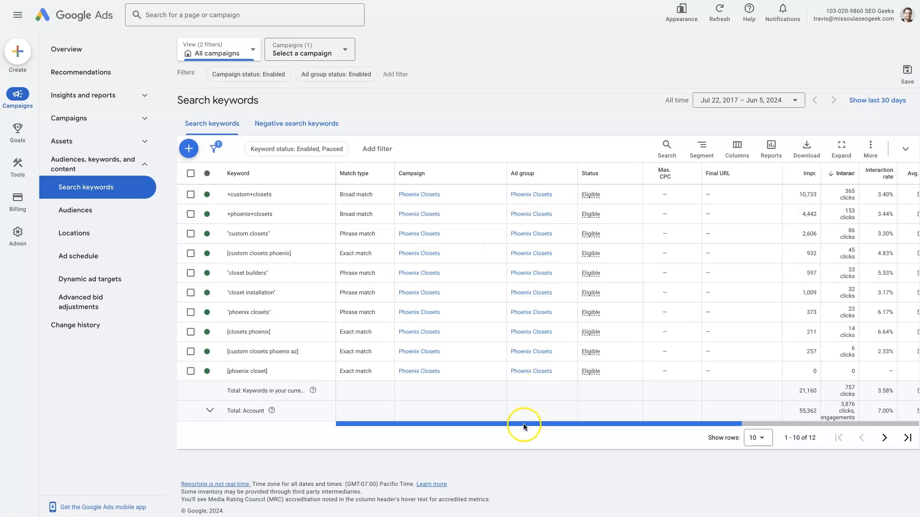
- Examine the search keywords table's cost and conversion columns and its choices for the number of rows shown
{"action": "left_click_drag", "start_coordinate": [524, 423], "coordinate": [690, 425]}
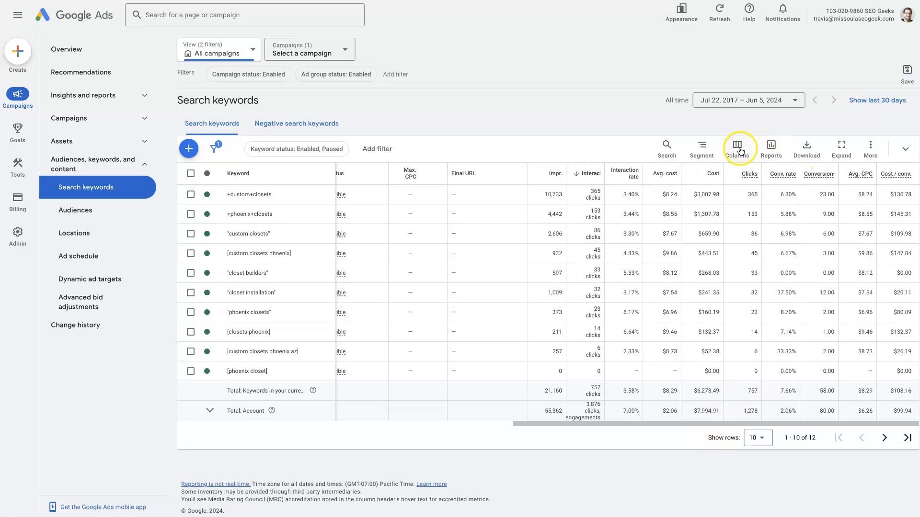
{"action": "left_click_drag", "start_coordinate": [756, 424], "coordinate": [538, 417]}
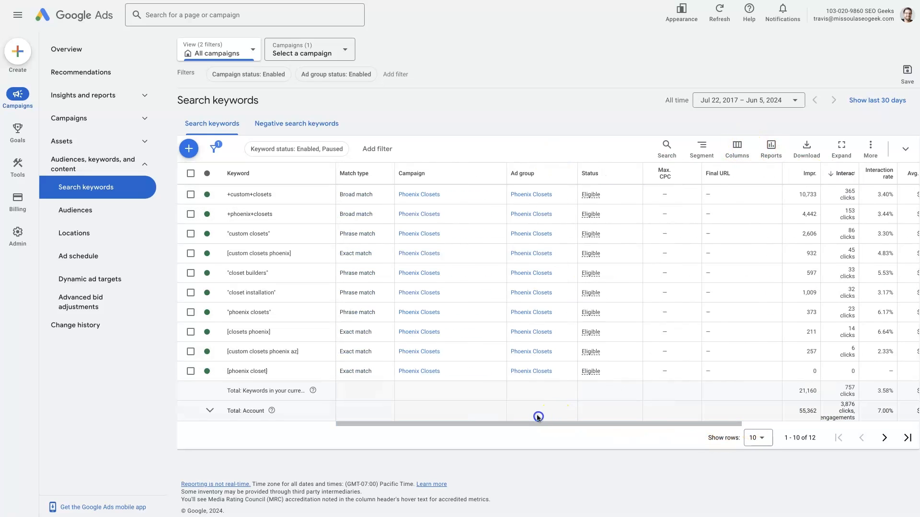
{"action": "left_click", "coordinate": [783, 437]}
{"action": "left_click_drag", "start_coordinate": [784, 438], "coordinate": [804, 439]}
{"action": "left_click", "coordinate": [758, 438]}
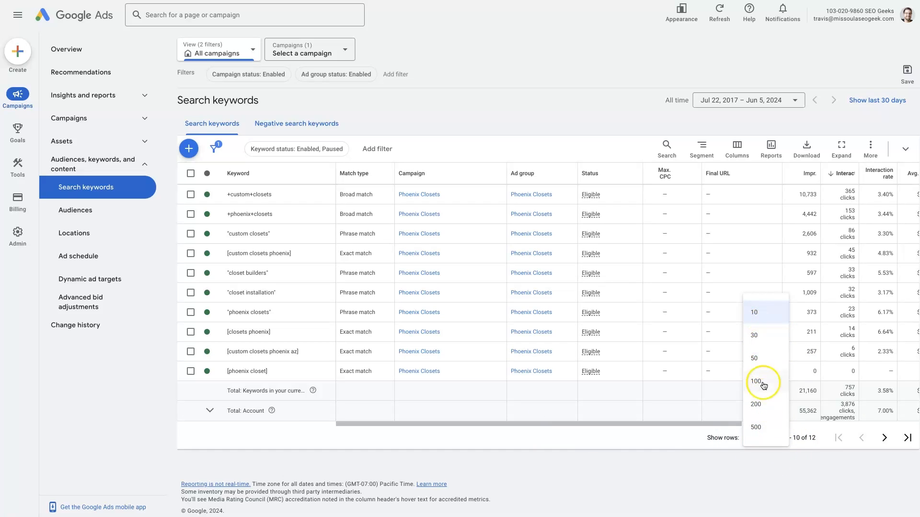
{"action": "left_click", "coordinate": [760, 474]}
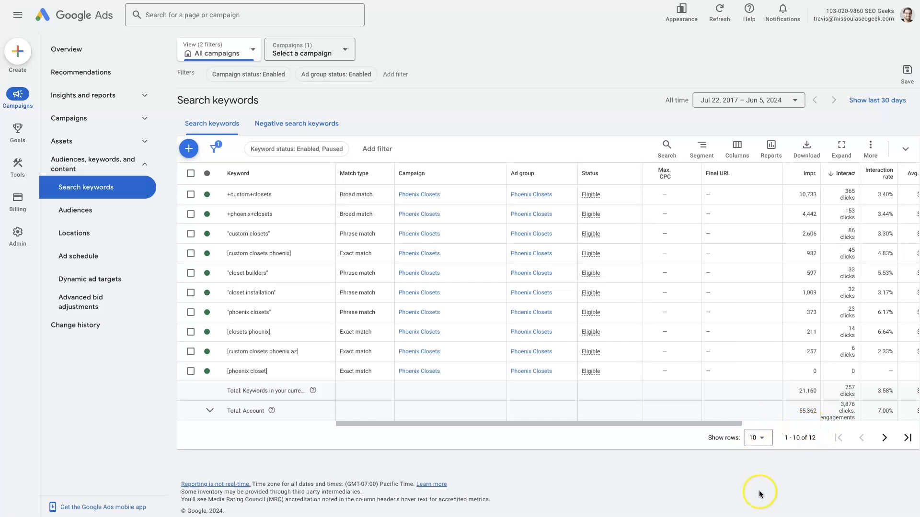
- Check the match type choices for the keyword "+custom+closets" in the search keywords table
{"action": "left_click_drag", "start_coordinate": [552, 424], "coordinate": [551, 424]}
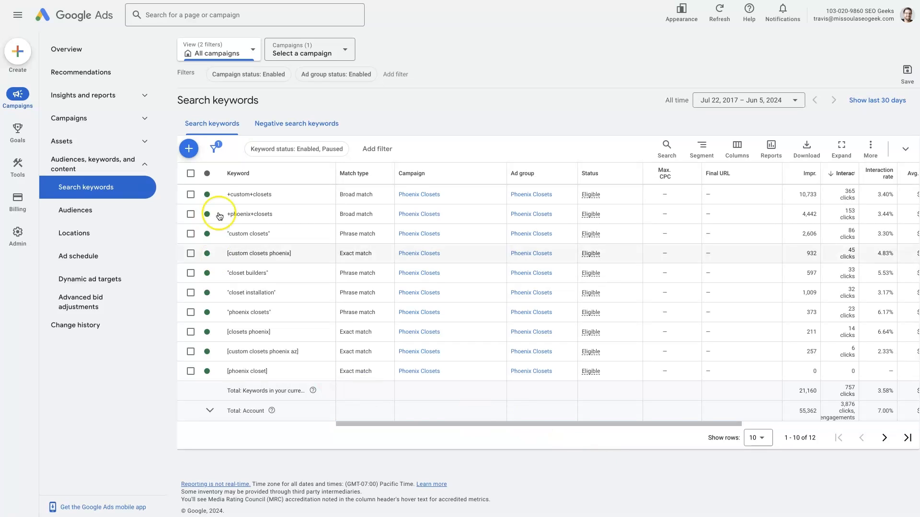
{"action": "left_click", "coordinate": [377, 195]}
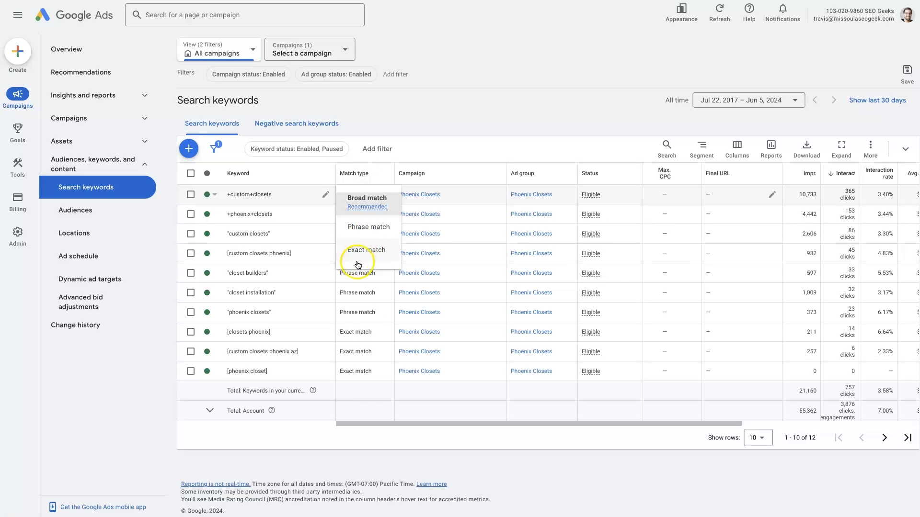
{"action": "left_click", "coordinate": [475, 53]}
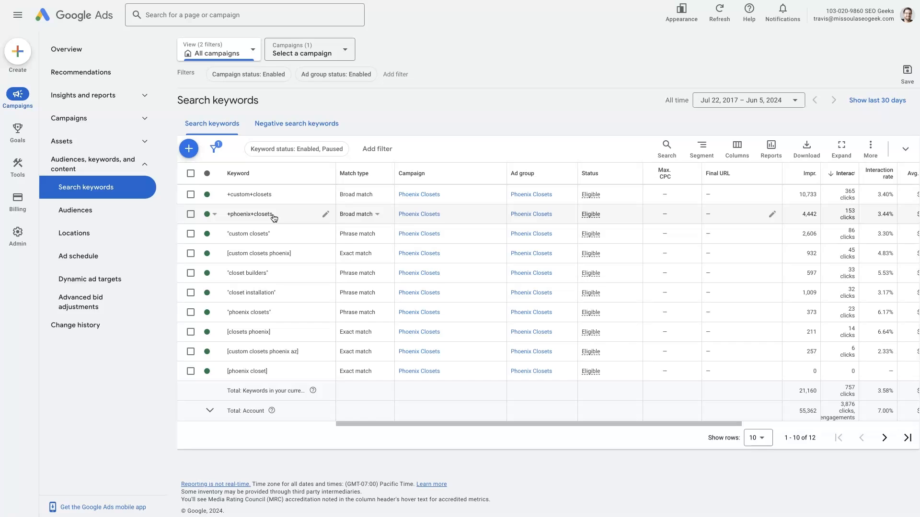
{"action": "left_click", "coordinate": [376, 195]}
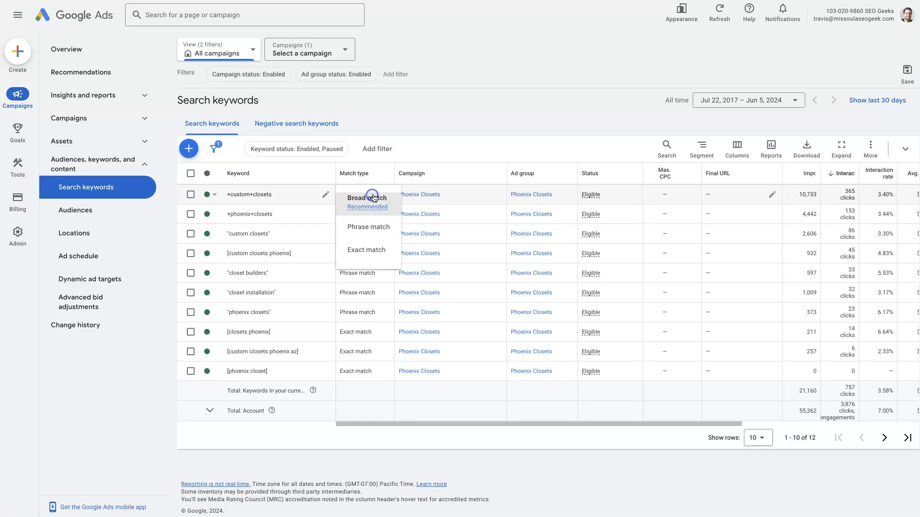
{"action": "left_click", "coordinate": [496, 47]}
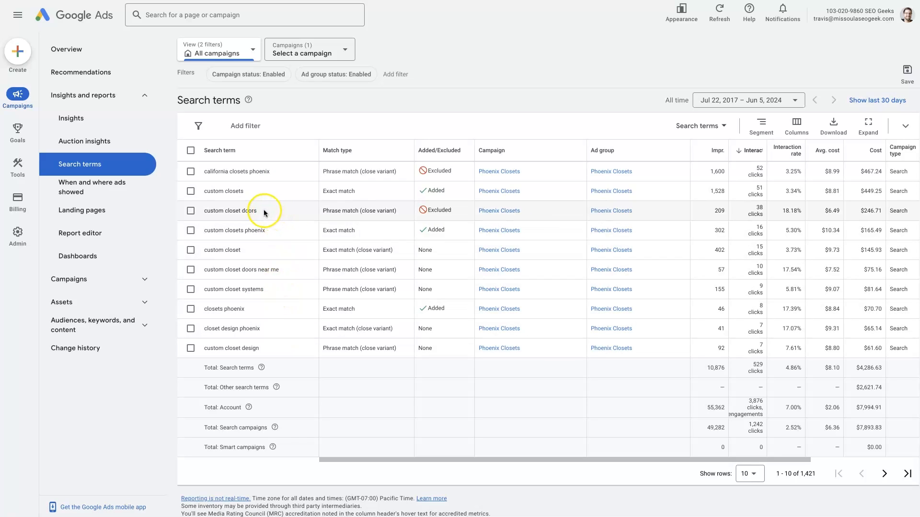
- Examine the keyword and negative keyword options for the search term "california closets phoenix", and view the negative search keywords list
{"action": "left_click_drag", "start_coordinate": [205, 172], "coordinate": [269, 173]}
{"action": "left_click", "coordinate": [275, 171]}
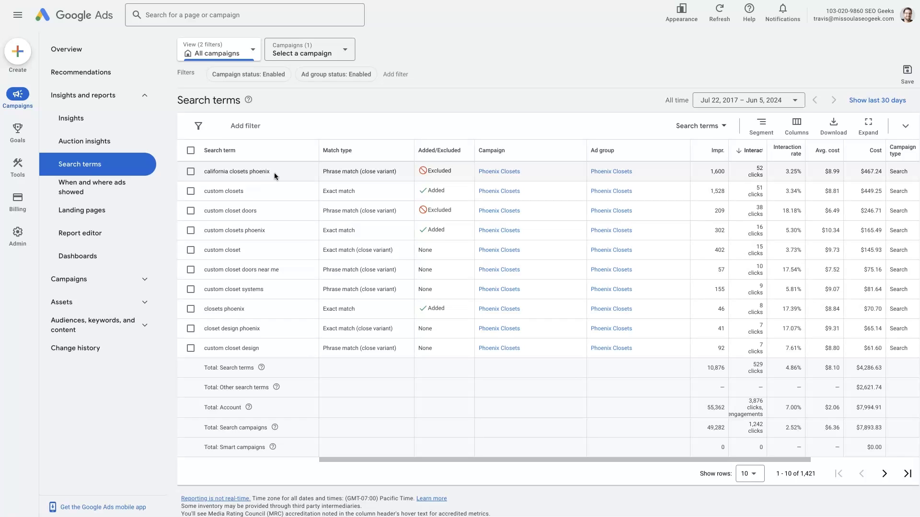
{"action": "left_click", "coordinate": [191, 171]}
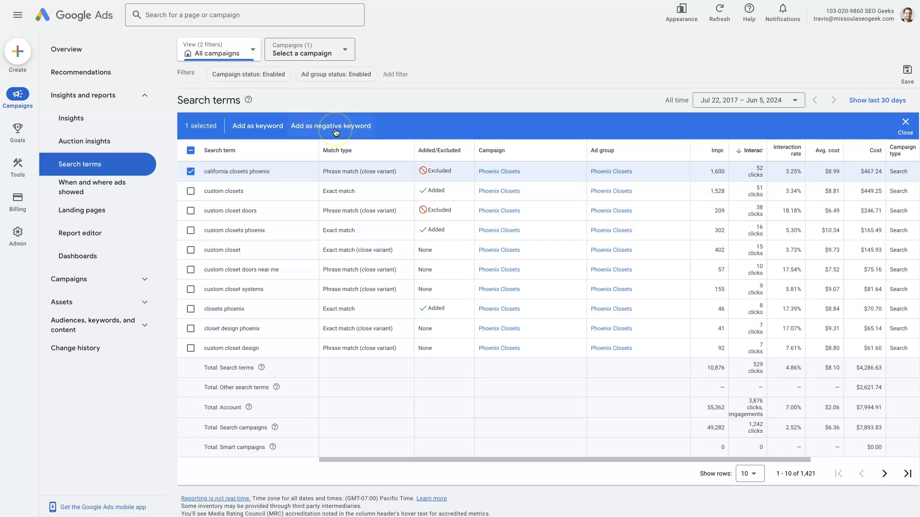
{"action": "left_click", "coordinate": [190, 152]}
{"action": "left_click", "coordinate": [190, 151]}
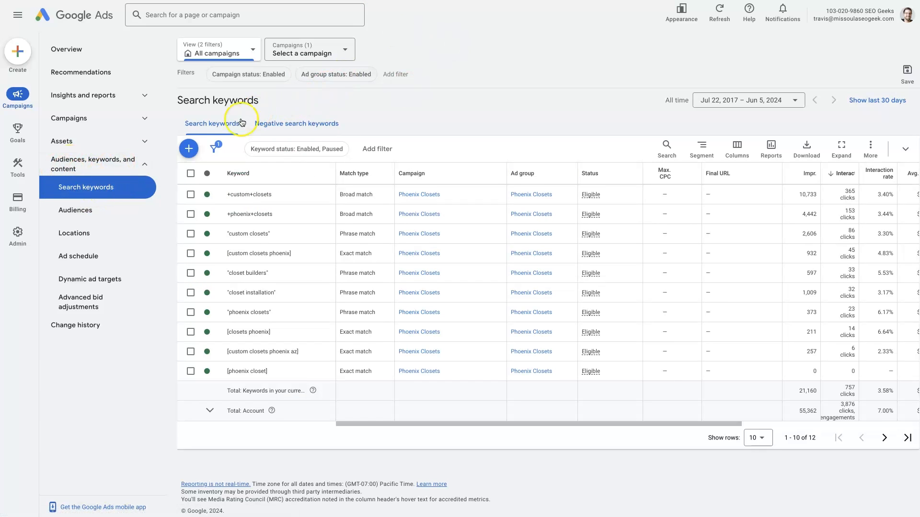
{"action": "left_click", "coordinate": [302, 125]}
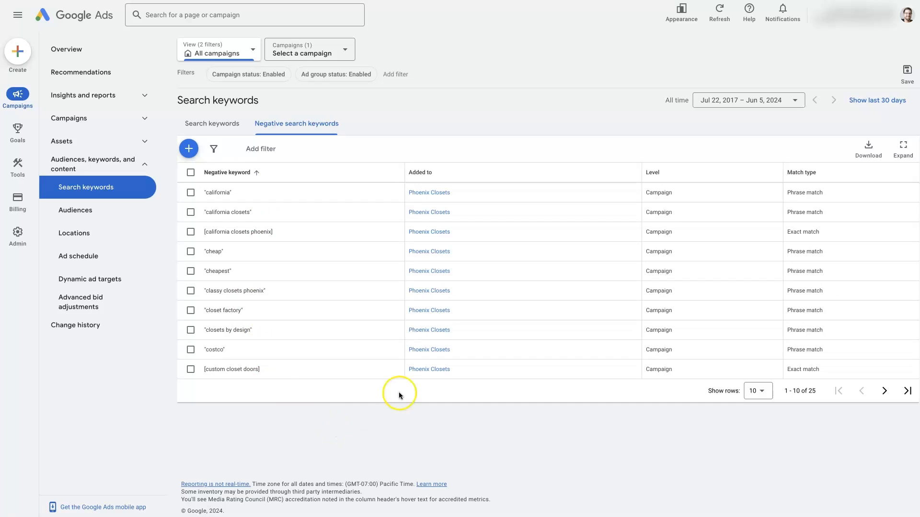
- Start discovering new keywords in Keyword Planner with "phoenix closets" as the seed keyword
{"action": "key", "text": "ctrl+Tab"}
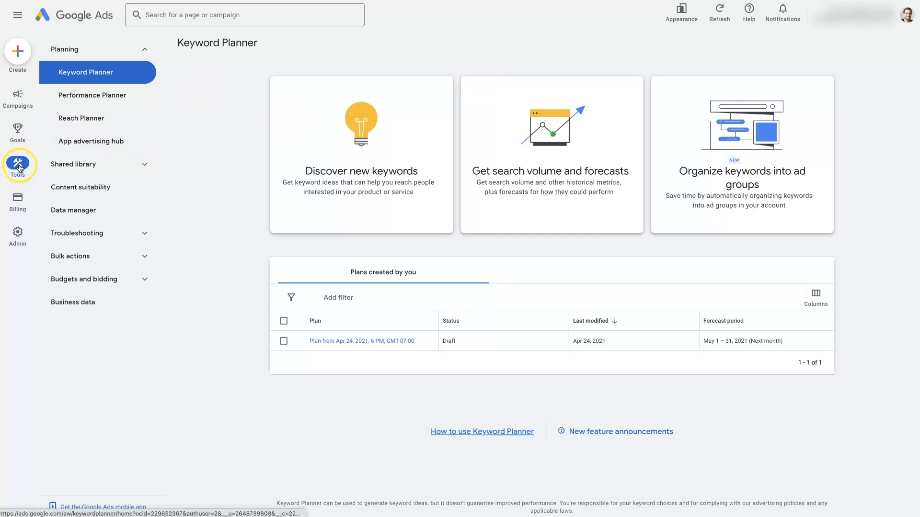
{"action": "left_click", "coordinate": [144, 48]}
{"action": "left_click", "coordinate": [145, 48]}
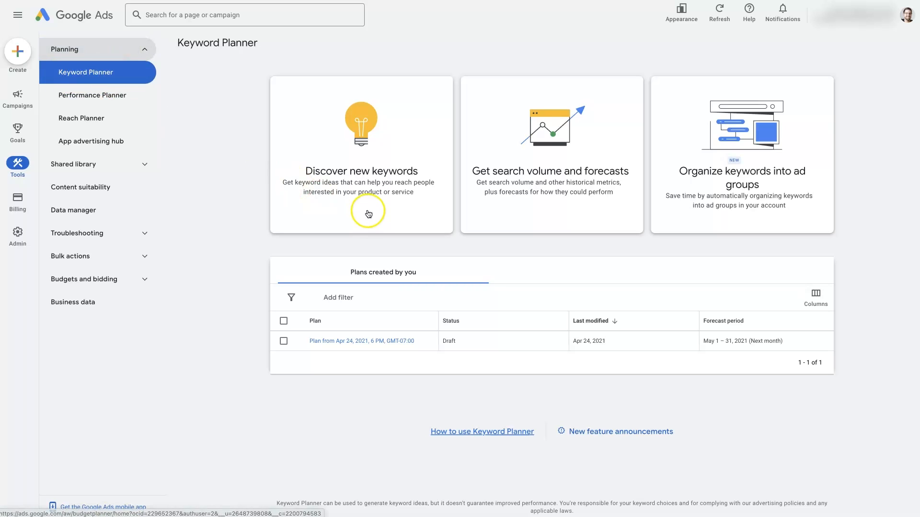
{"action": "left_click", "coordinate": [357, 169]}
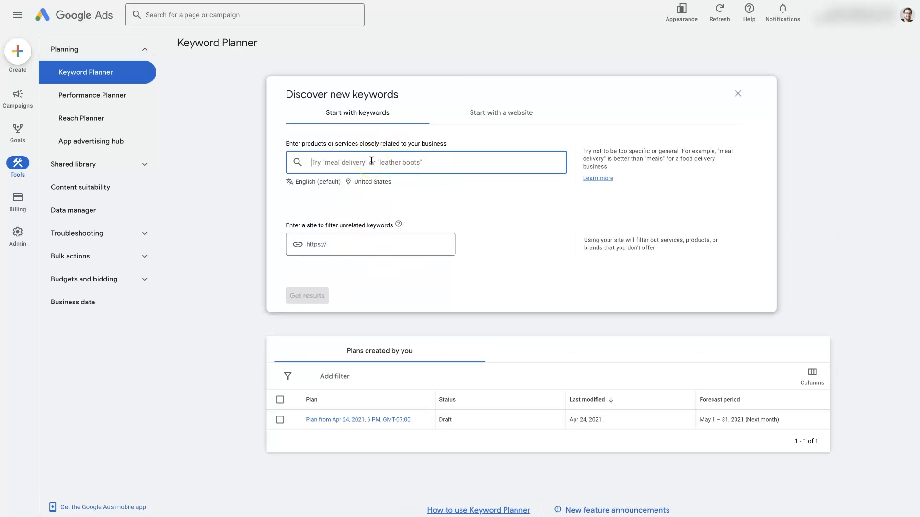
{"action": "type", "text": "phoenix ccllosets"}
{"action": "key", "text": "Return"}
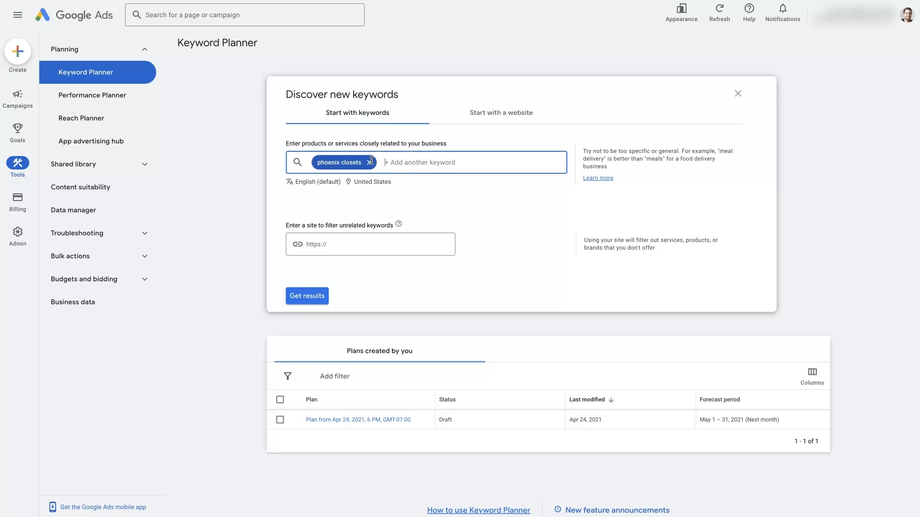
- Set the keyword search's target location to the state of Arizona, United States, and get the keyword ideas
{"action": "left_click", "coordinate": [375, 181]}
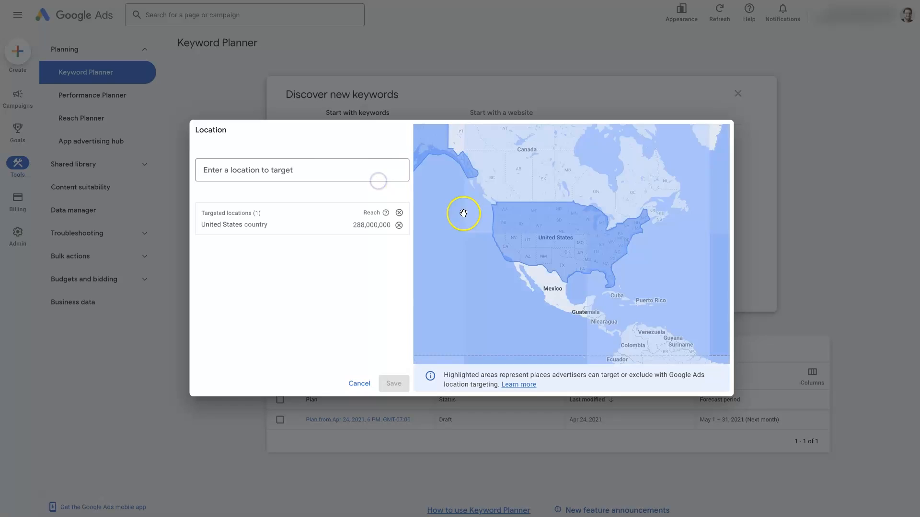
{"action": "left_click", "coordinate": [326, 169]}
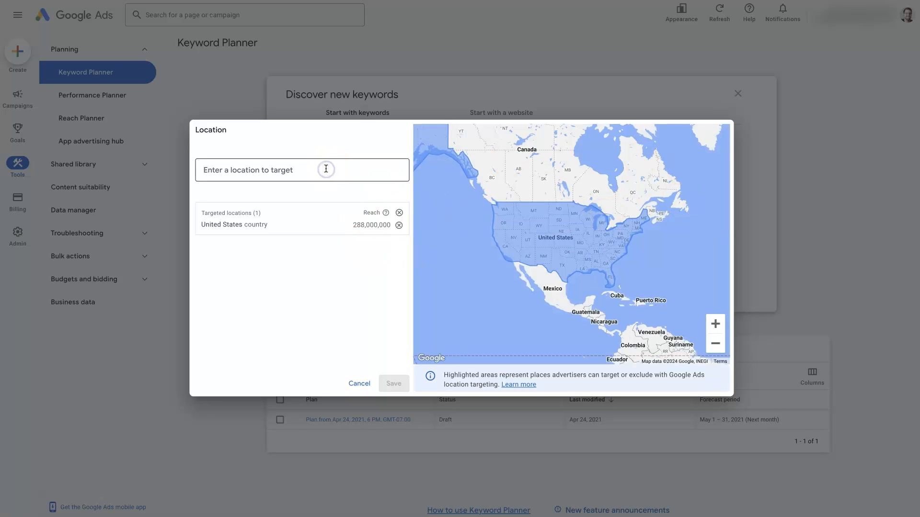
{"action": "type", "text": "ari"}
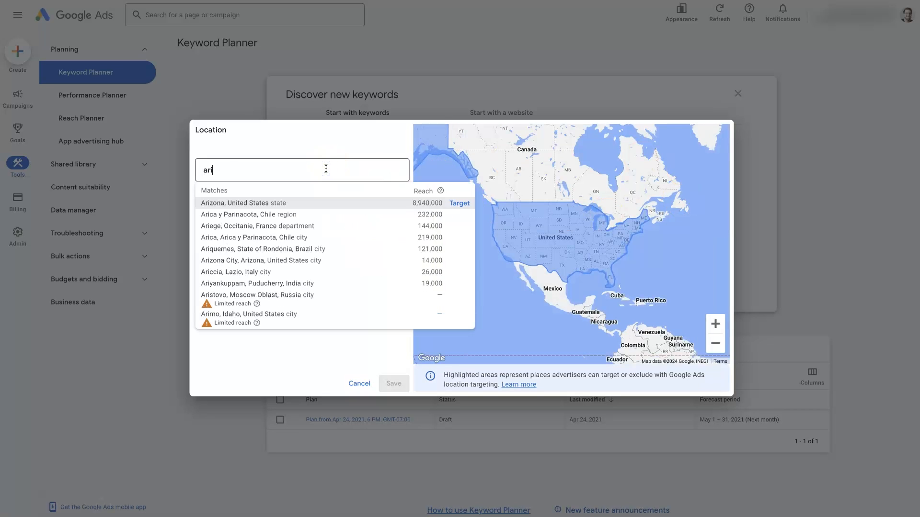
{"action": "type", "text": "zona"}
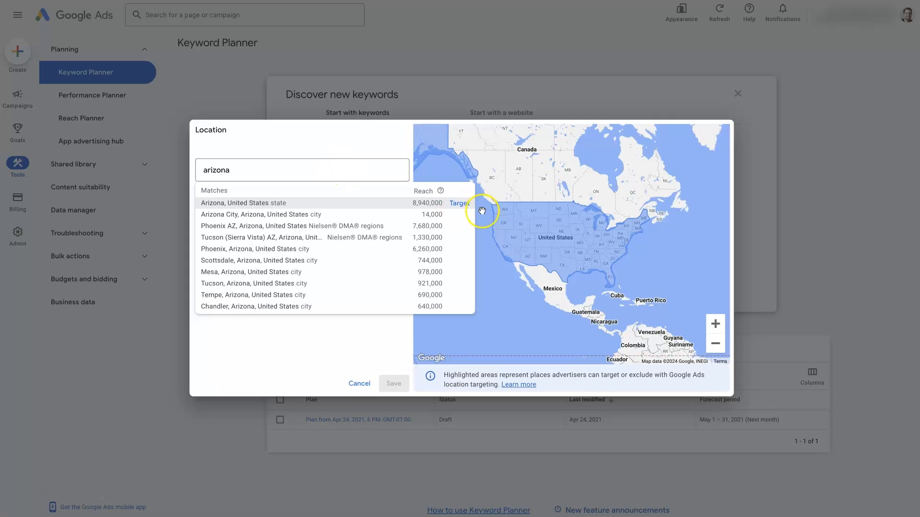
{"action": "left_click", "coordinate": [461, 203]}
{"action": "left_click", "coordinate": [398, 237]}
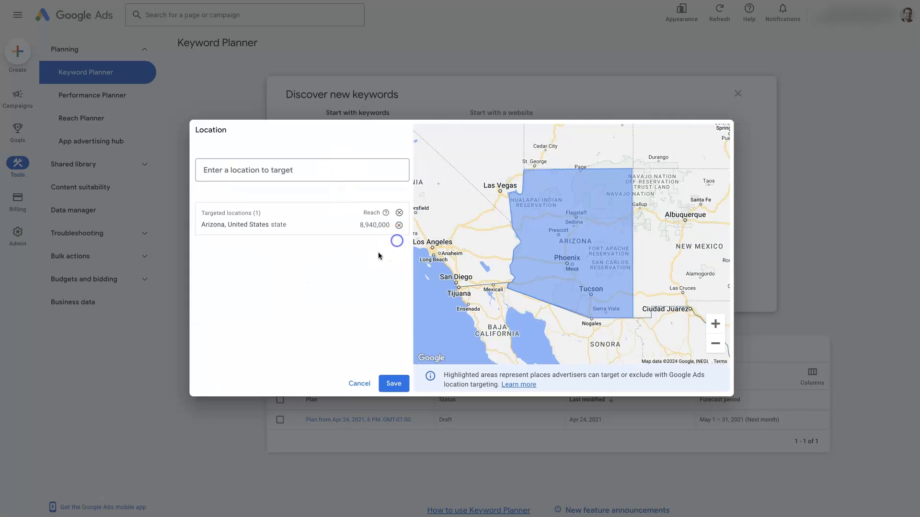
{"action": "left_click", "coordinate": [392, 383]}
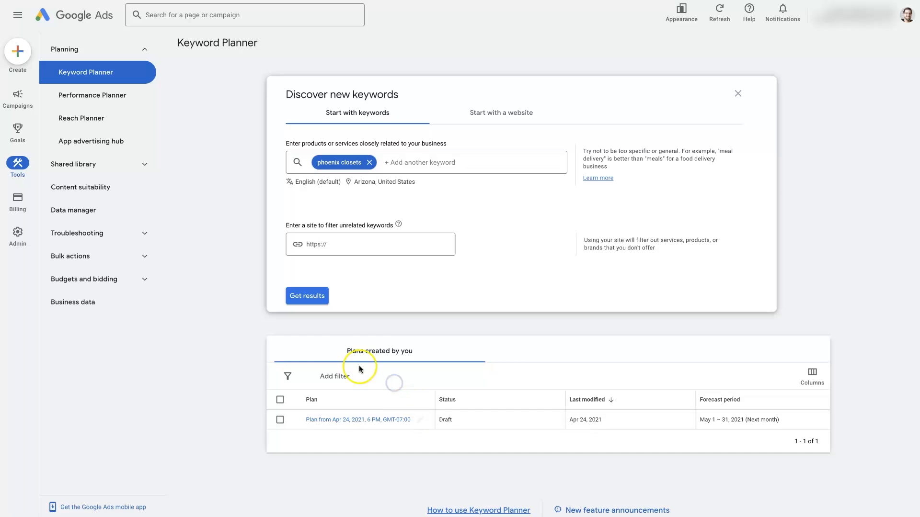
{"action": "left_click", "coordinate": [307, 293]}
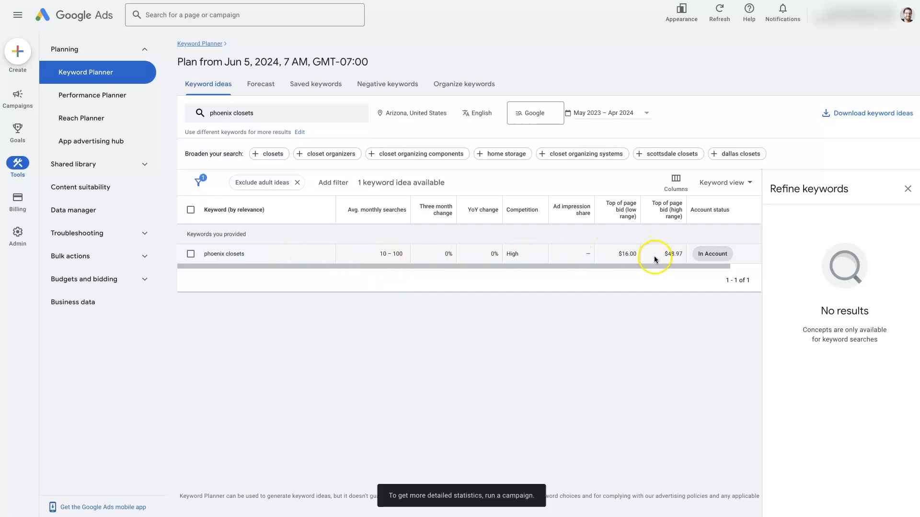
{"action": "left_click", "coordinate": [308, 243]}
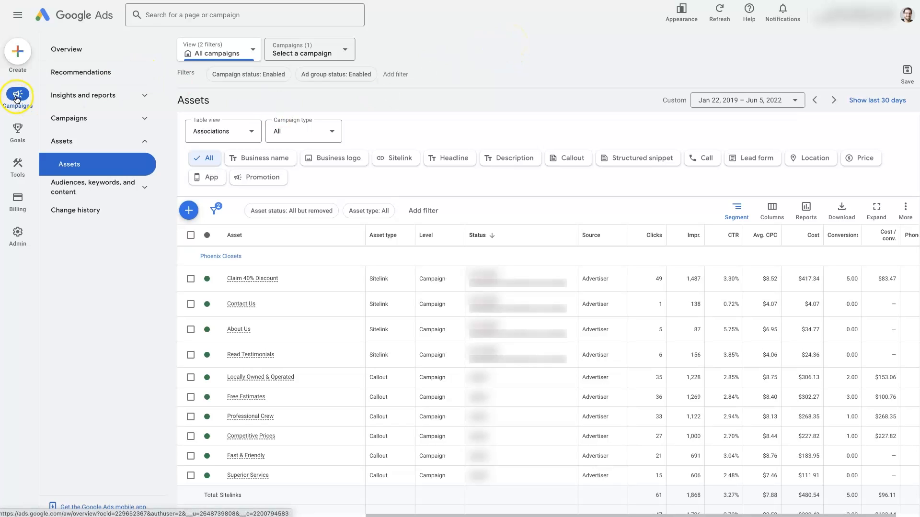
- Review the sitelinks and callouts in the campaign assets table and how they appear in the responsive search ad preview
{"action": "left_click", "coordinate": [148, 142]}
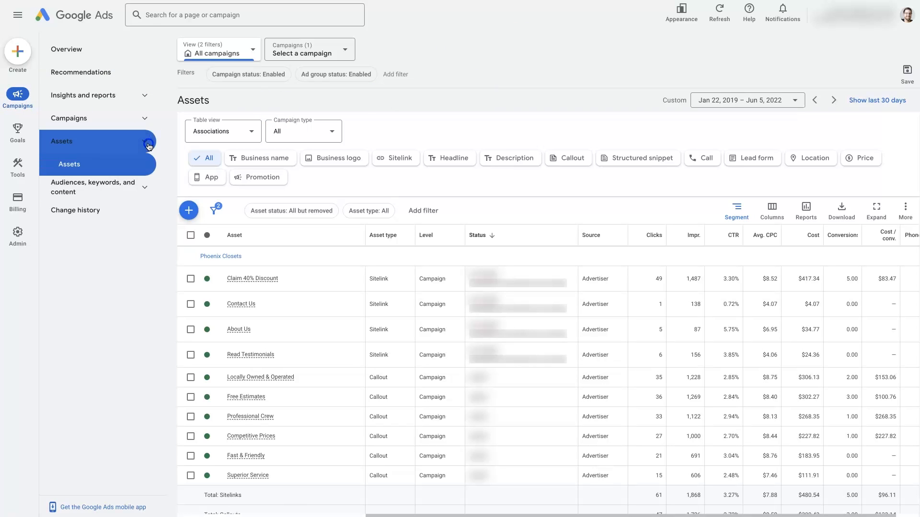
{"action": "left_click", "coordinate": [82, 168]}
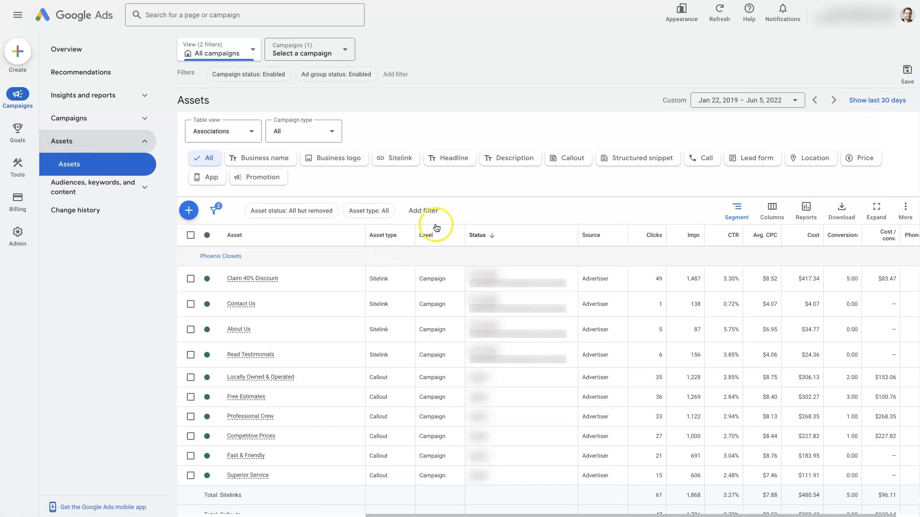
{"action": "scroll", "coordinate": [345, 297], "scroll_direction": "down", "scroll_amount": 1}
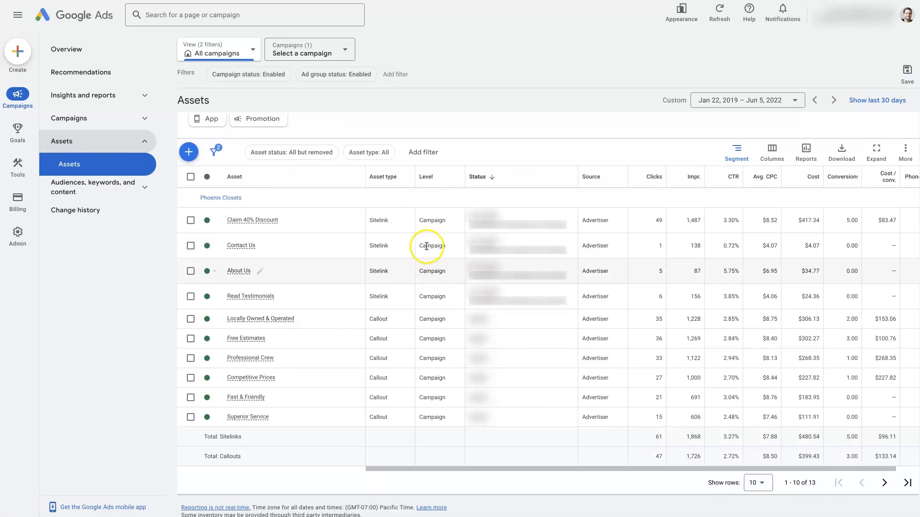
{"action": "scroll", "coordinate": [402, 386], "scroll_direction": "down", "scroll_amount": 1}
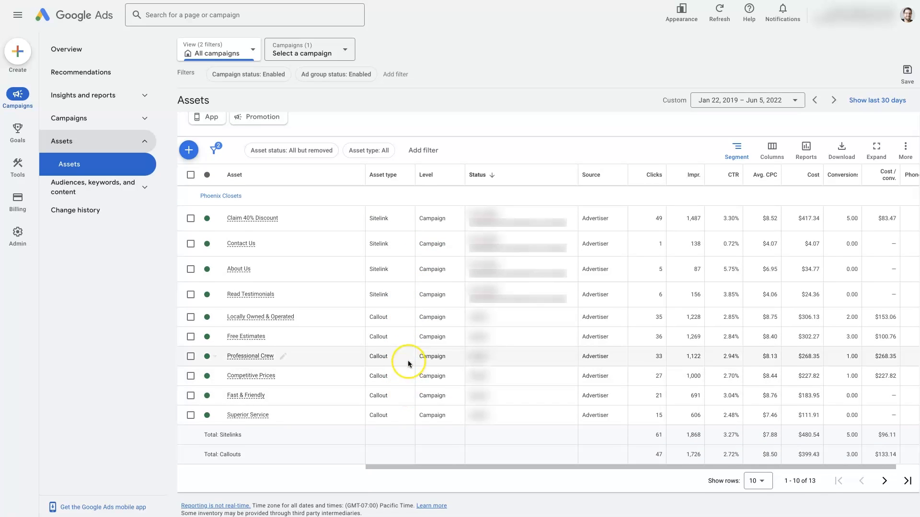
{"action": "scroll", "coordinate": [407, 364], "scroll_direction": "up", "scroll_amount": 1}
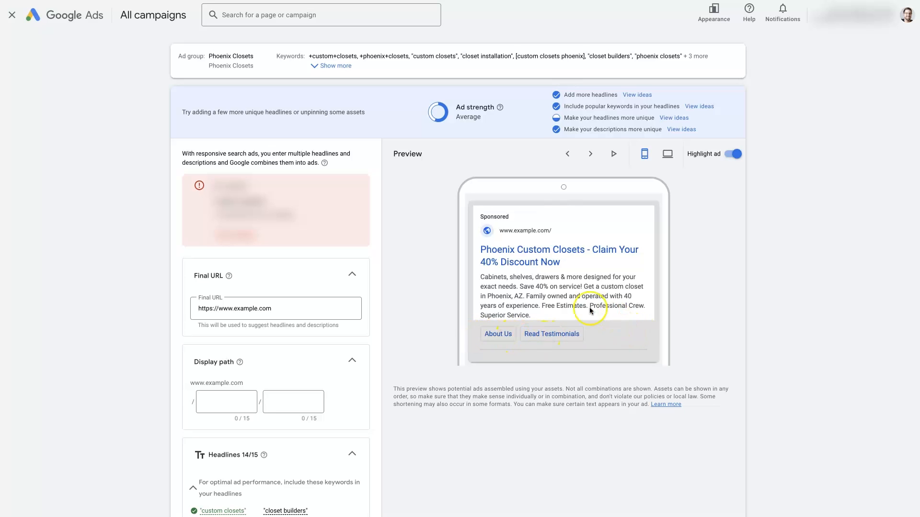
{"action": "left_click", "coordinate": [568, 310]}
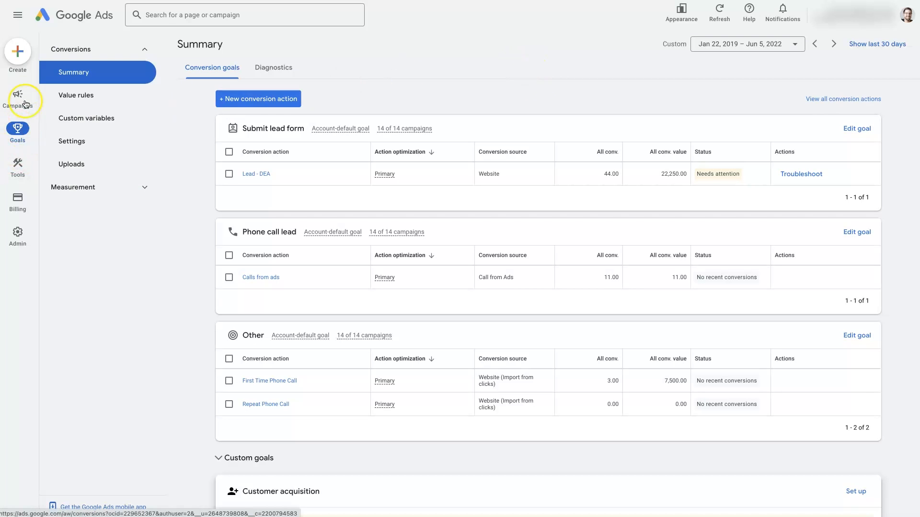
- Review the conversions summary under Goals, including the lead form, phone call and other conversion actions
{"action": "left_click", "coordinate": [145, 49]}
{"action": "left_click", "coordinate": [145, 49]}
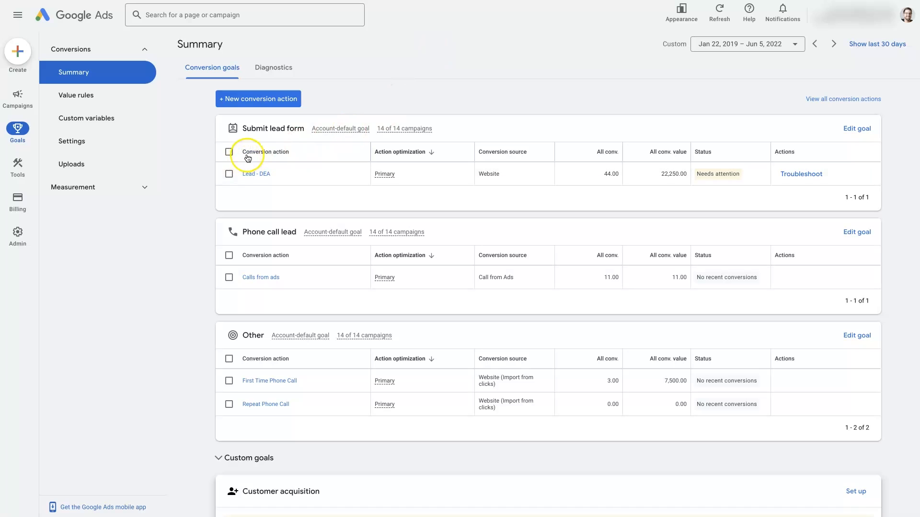
{"action": "left_click", "coordinate": [191, 144]}
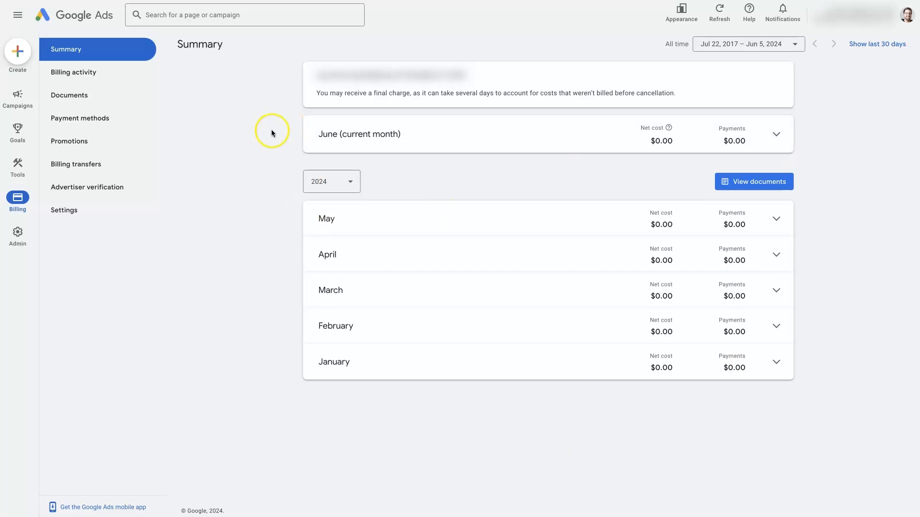
- Look over the billing summary and the advertiser verification page
{"action": "left_click", "coordinate": [108, 123]}
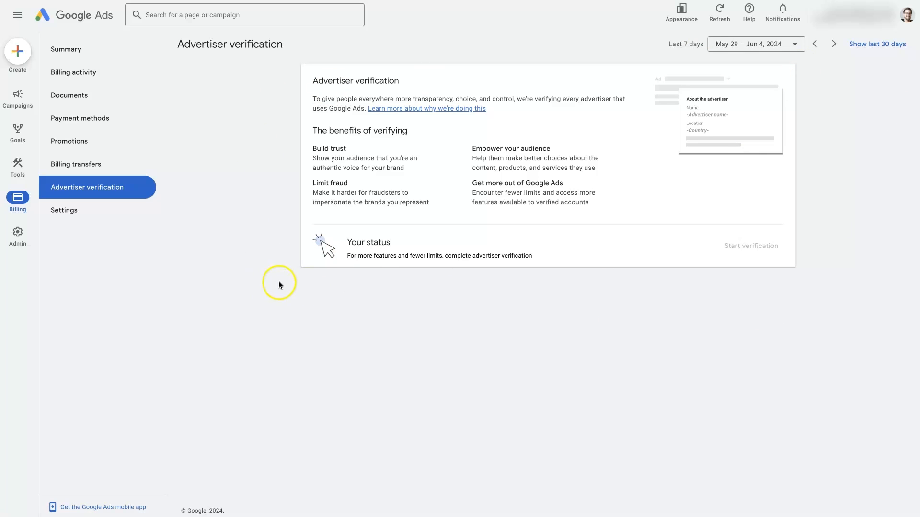
{"action": "mouse_move", "coordinate": [743, 245]}
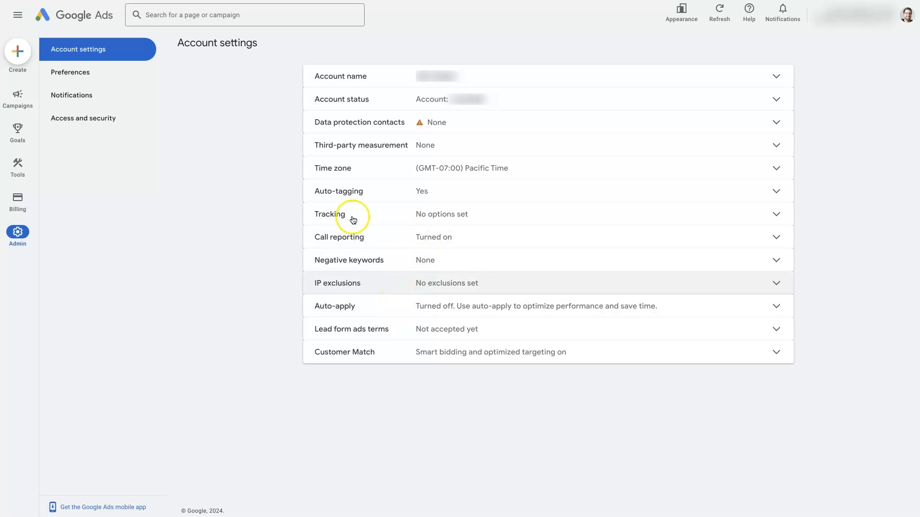
- Check the tracking options in the account settings and the users, managers and security views under Access and security
{"action": "left_click", "coordinate": [432, 214]}
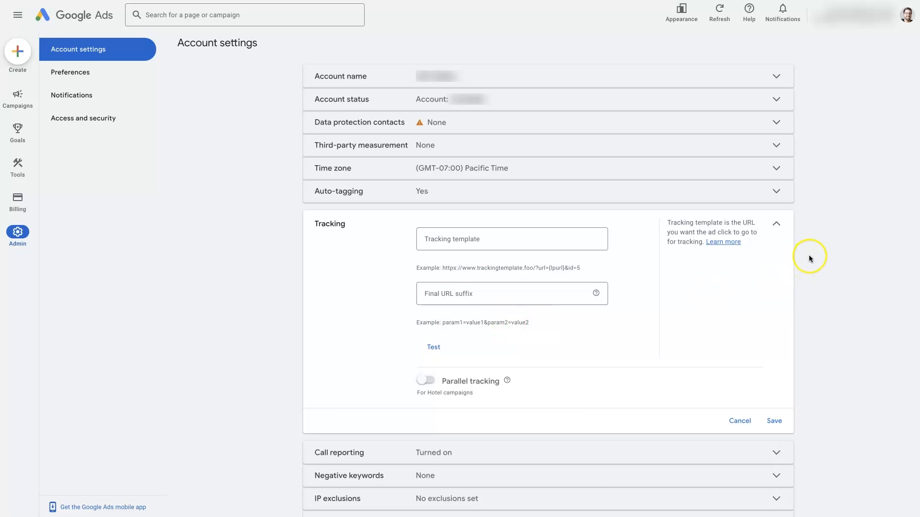
{"action": "left_click", "coordinate": [776, 224]}
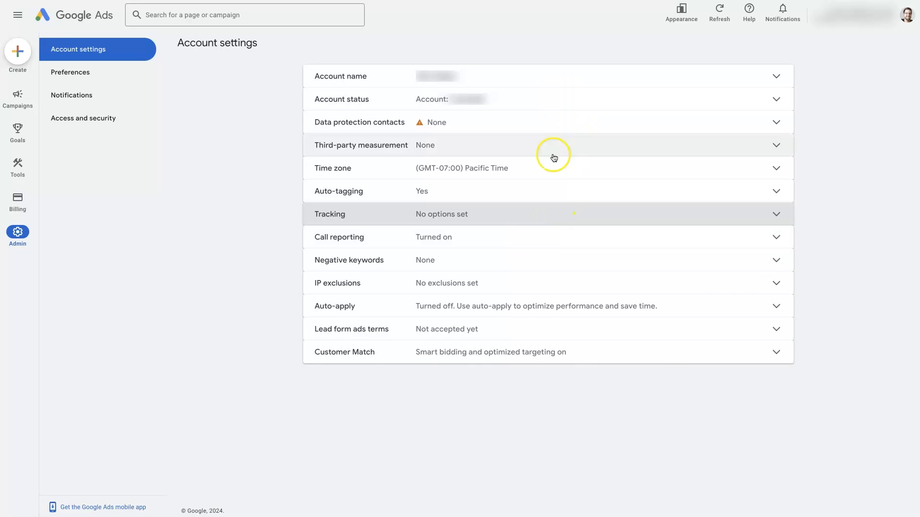
{"action": "left_click", "coordinate": [549, 396]}
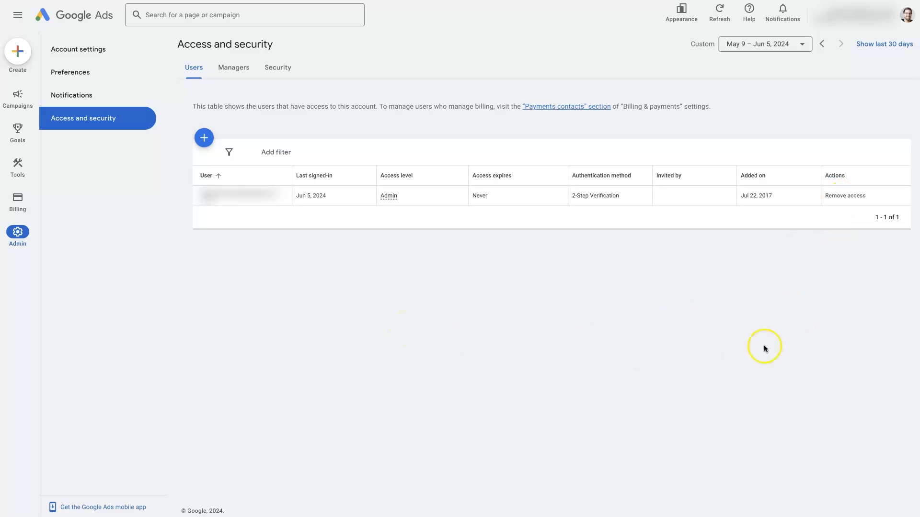
{"action": "left_click", "coordinate": [236, 74]}
{"action": "left_click", "coordinate": [278, 69]}
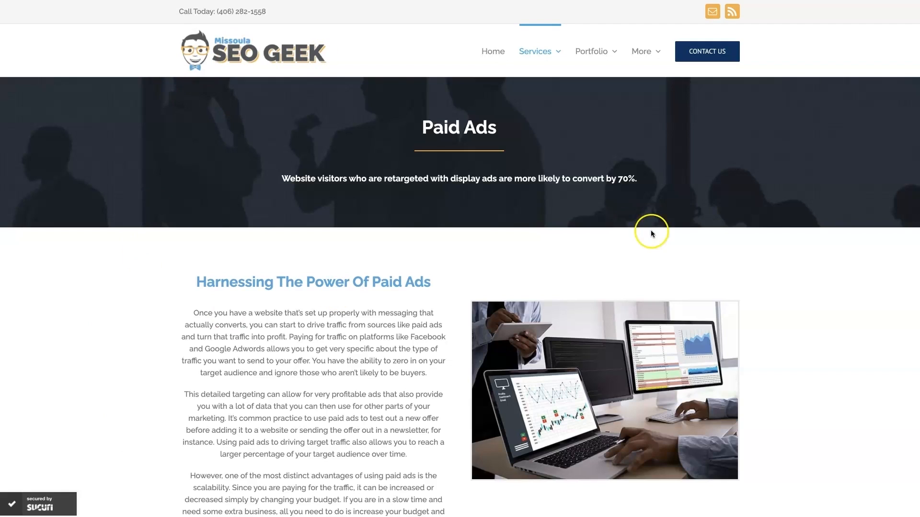
- Switch to the Missoula SEO Geek website and read its Paid Ads page down to the Google Ads section and reviews
{"action": "left_click", "coordinate": [833, 322]}
{"action": "scroll", "coordinate": [827, 320], "scroll_direction": "down", "scroll_amount": 20}
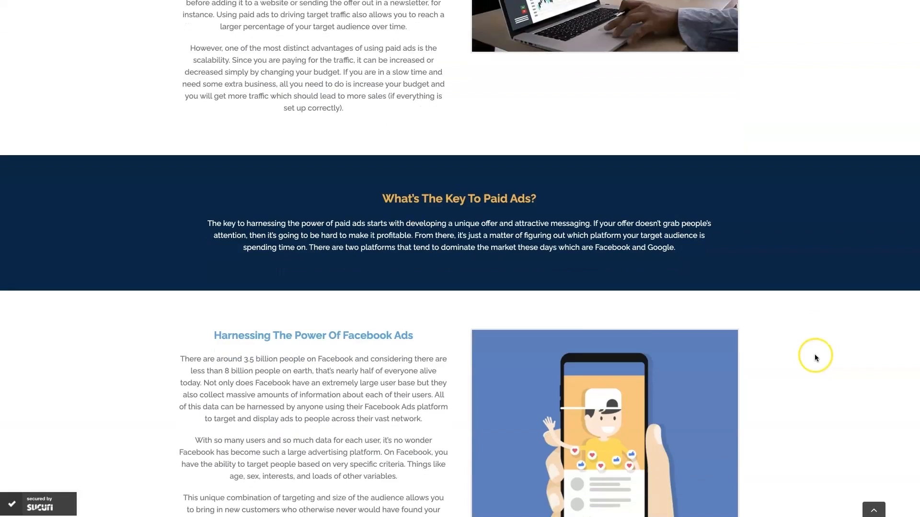
{"action": "scroll", "coordinate": [816, 358], "scroll_direction": "down", "scroll_amount": 4}
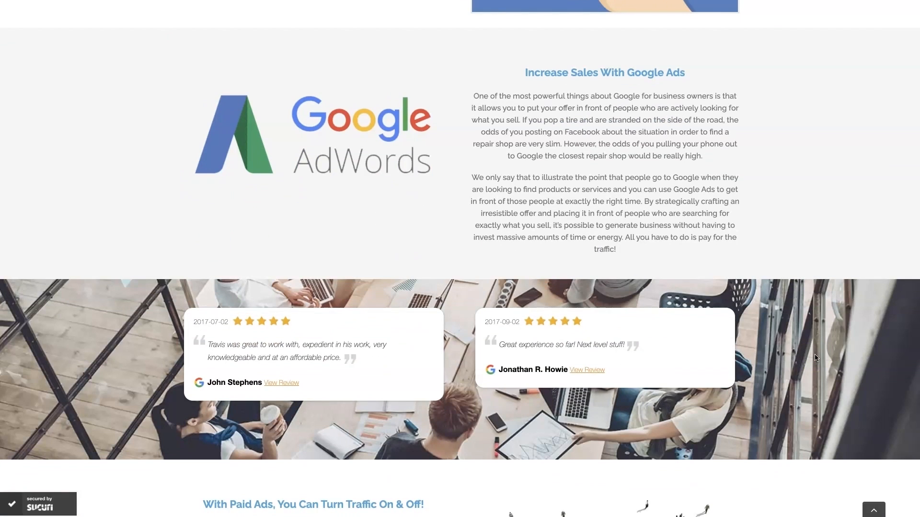
{"action": "scroll", "coordinate": [815, 358], "scroll_direction": "up", "scroll_amount": 1}
{"action": "left_click", "coordinate": [809, 345]}
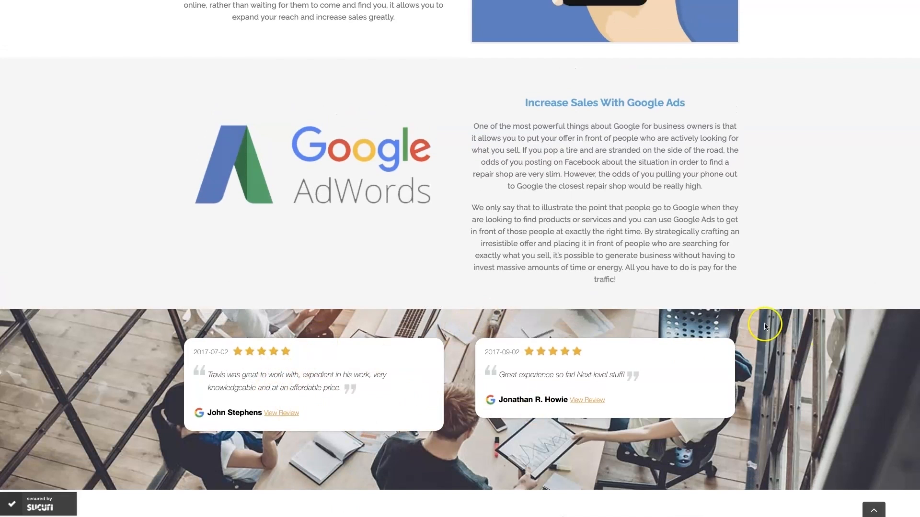